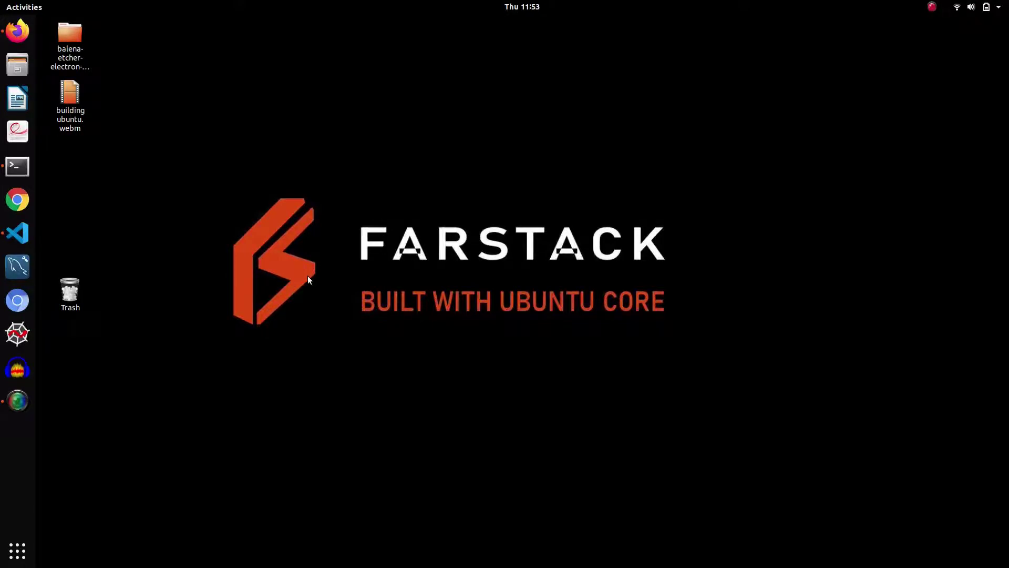
- In a new terminal, install the snapcraft and ubuntu-image classic snaps and rng-tools via sudo apt
{"action": "left_click", "coordinate": [18, 166]}
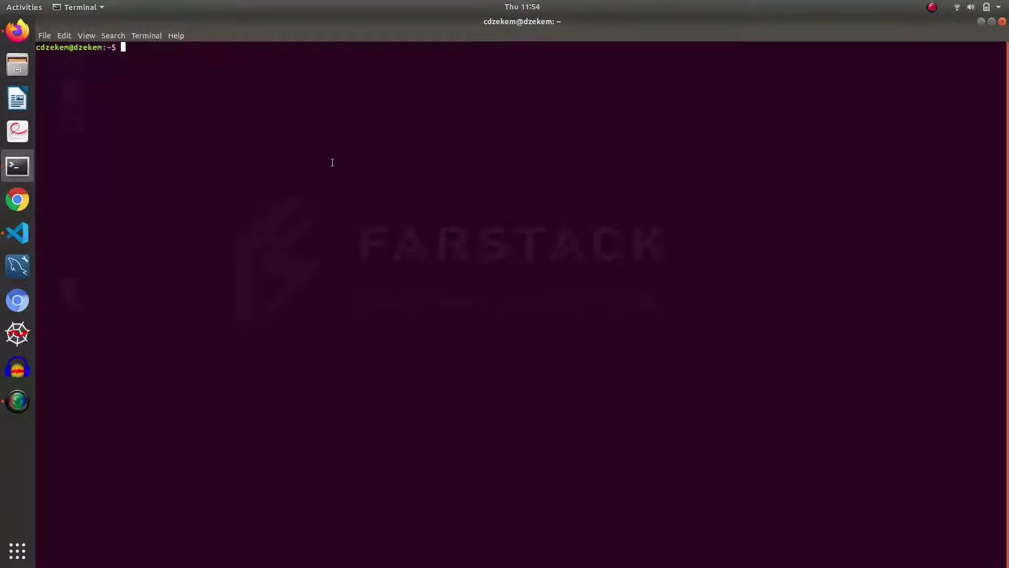
{"action": "type", "text": "snap inst"}
{"action": "type", "text": "all "}
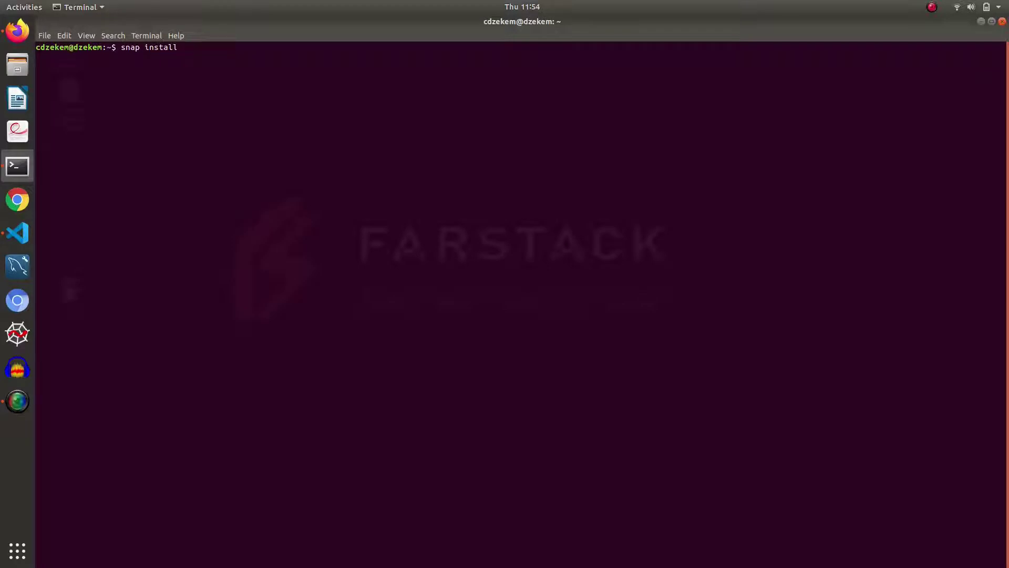
{"action": "type", "text": "--classic "}
{"action": "type", "text": "sn"}
{"action": "type", "text": "apcra"}
{"action": "type", "text": "ft"}
{"action": "key", "text": "Return"}
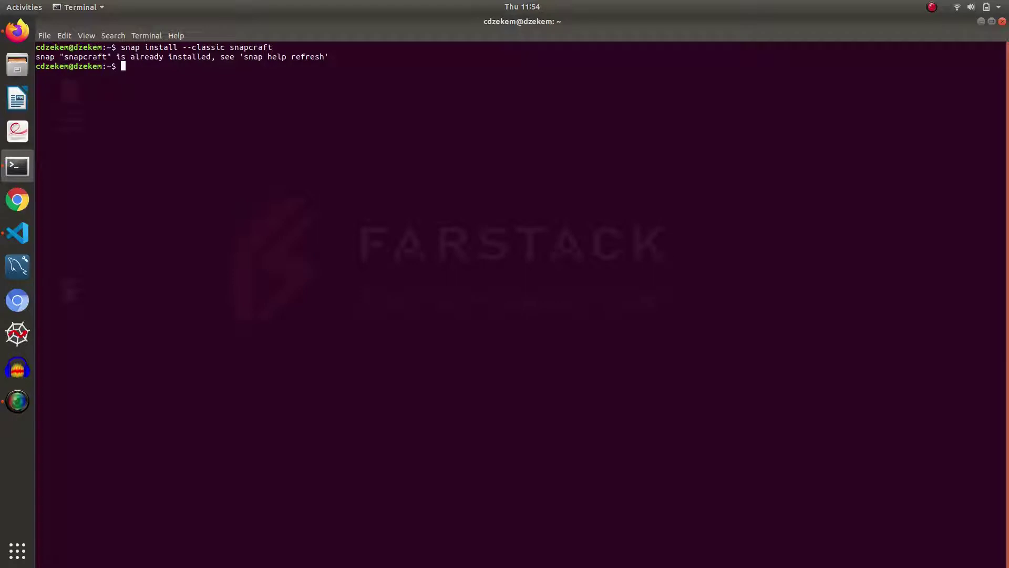
{"action": "type", "text": "snap "}
{"action": "type", "text": "install"}
{"action": "type", "text": " --classic"}
{"action": "type", "text": " ubuntu"}
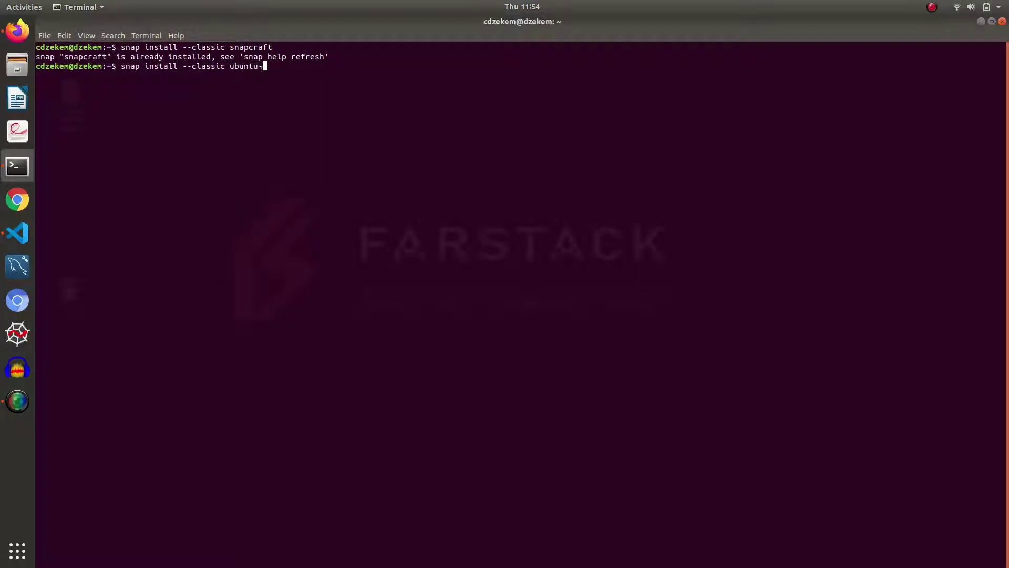
{"action": "type", "text": "-image"}
{"action": "key", "text": "Return"}
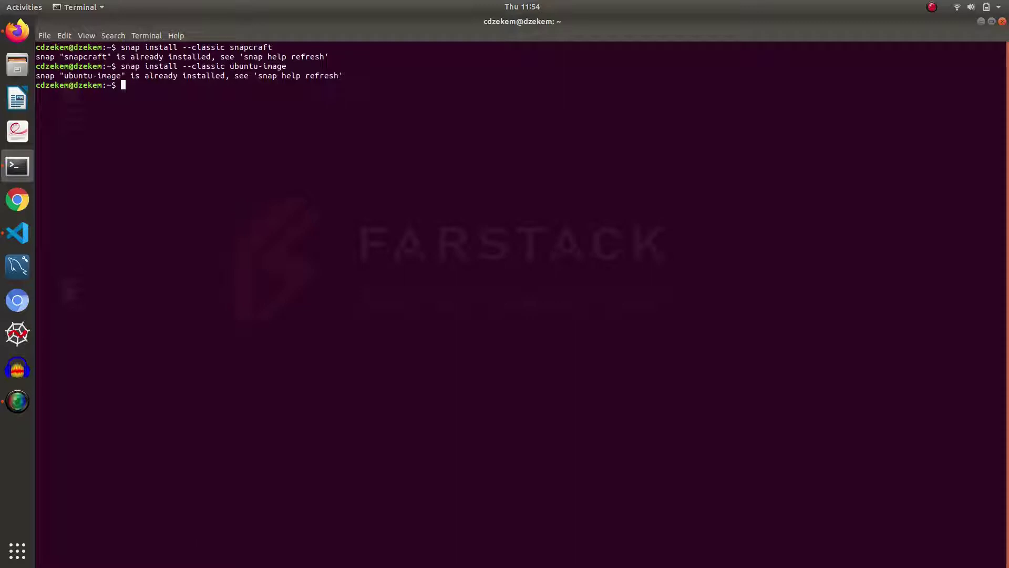
{"action": "type", "text": "sudo apt insta"}
{"action": "type", "text": "ll "}
{"action": "type", "text": "rng"}
{"action": "type", "text": "-tools"}
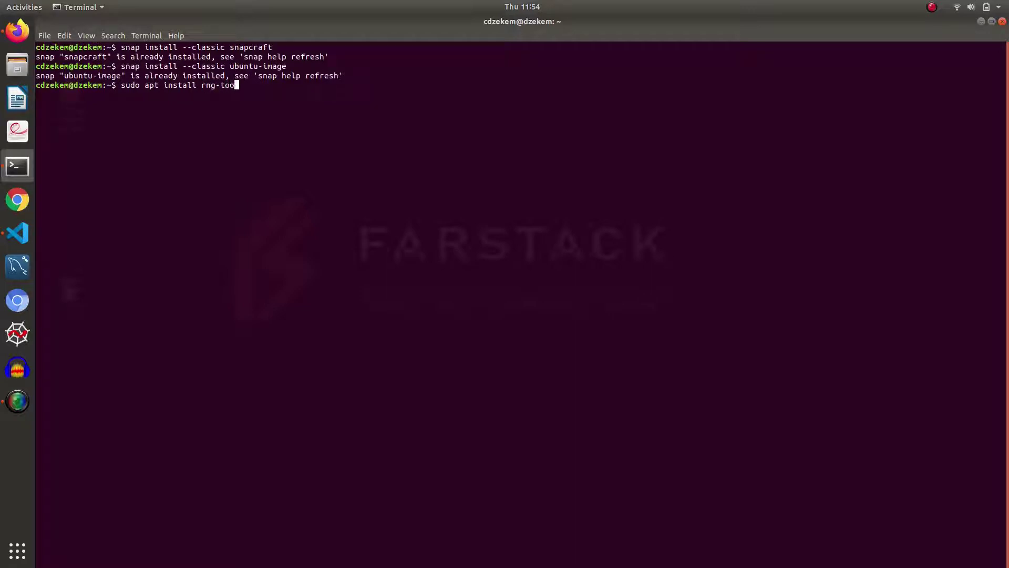
{"action": "key", "text": "Return"}
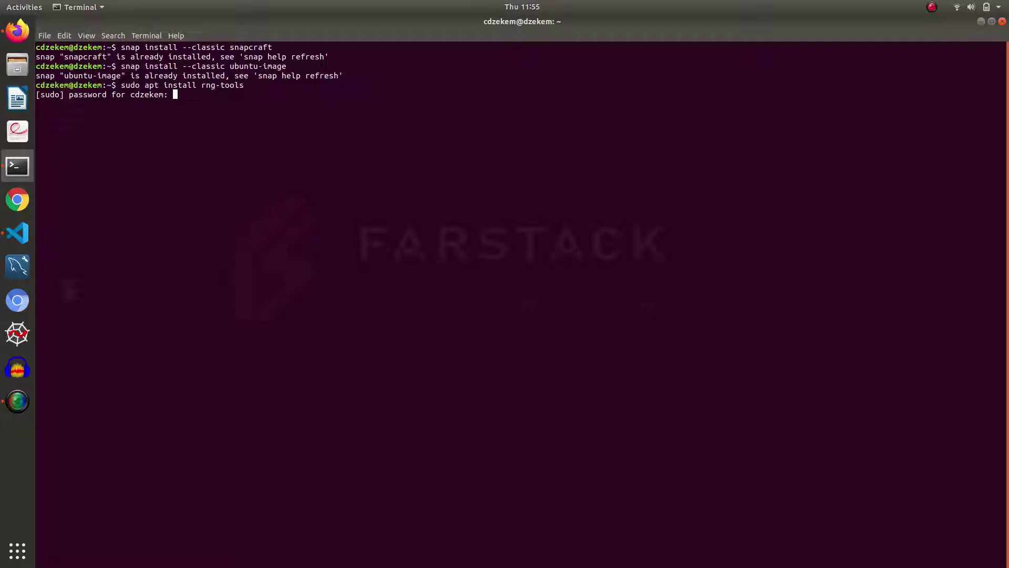
{"action": "key", "text": "Return"}
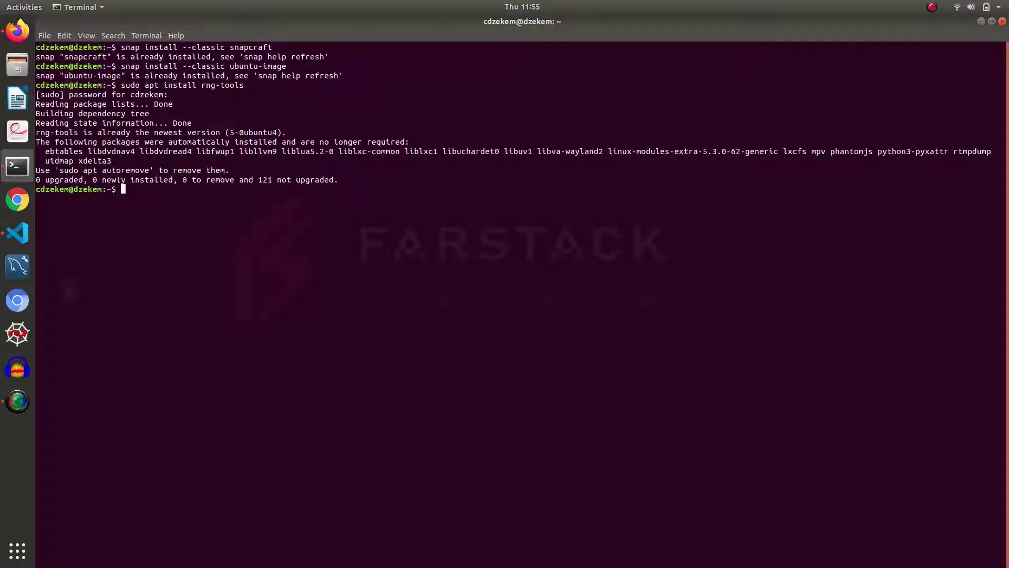
{"action": "type", "text": "snap"}
{"action": "type", "text": "craft "}
{"action": "type", "text": "list-keys"}
- Run snapcraft list-keys to show existing signing keys and their registration status
{"action": "key", "text": "Return"}
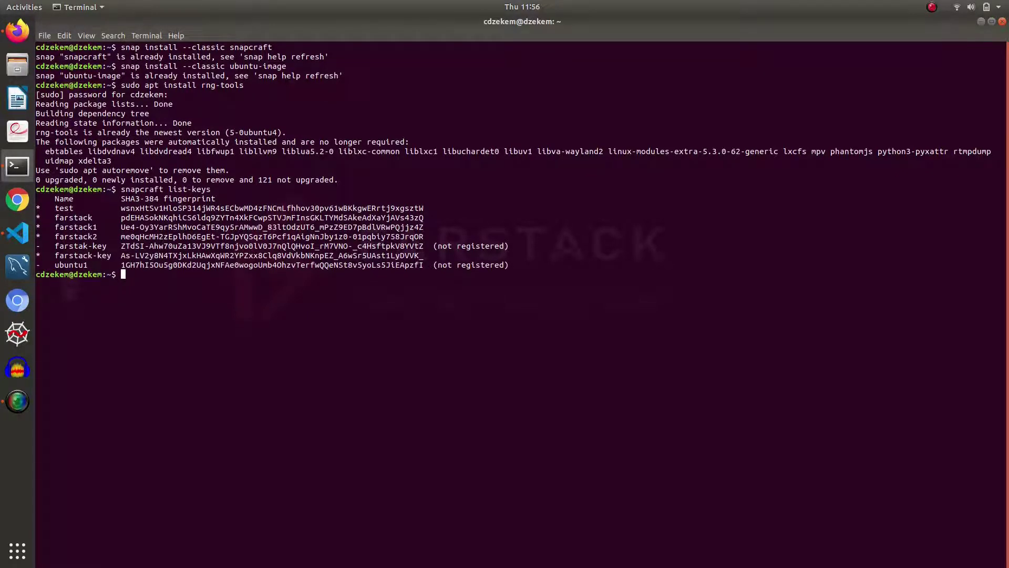
{"action": "type", "text": "snapcraft"}
{"action": "type", "text": " create"}
{"action": "type", "text": "-"}
{"action": "type", "text": "key my"}
{"action": "type", "text": "-key"}
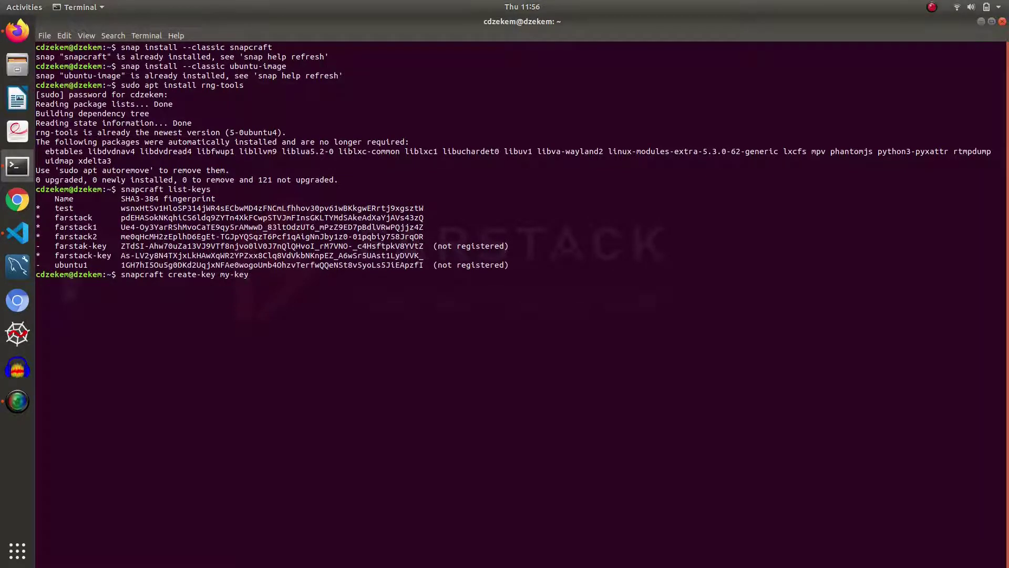
- Run snapcraft create-key my-key and enter the passphrase twice
{"action": "key", "text": "Return"}
{"action": "key", "text": "Return"}
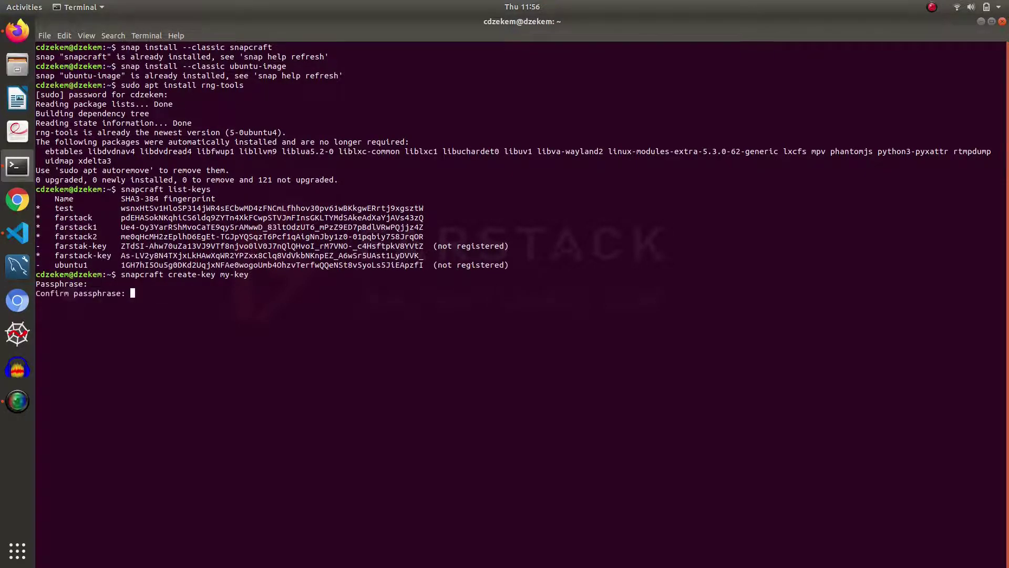
{"action": "key", "text": "Return"}
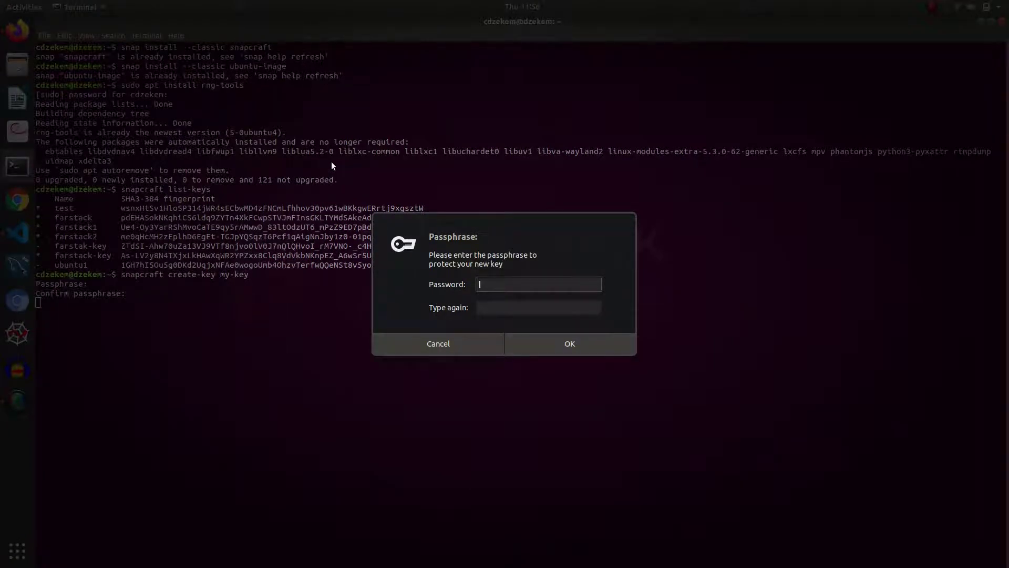
{"action": "type", "text": "*****"}
{"action": "type", "text": "*******"}
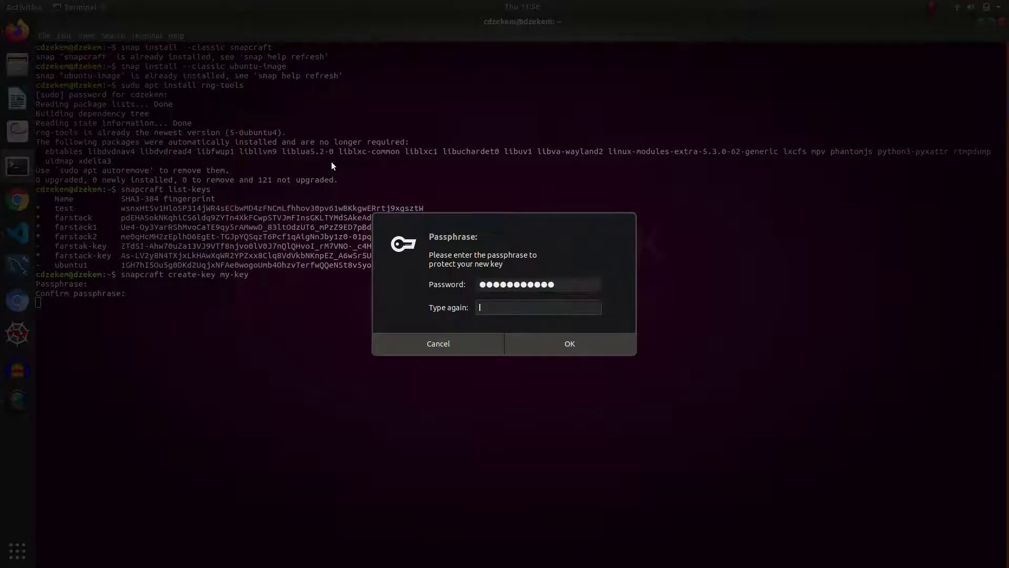
{"action": "type", "text": "******"}
{"action": "type", "text": "*****"}
{"action": "key", "text": "Return"}
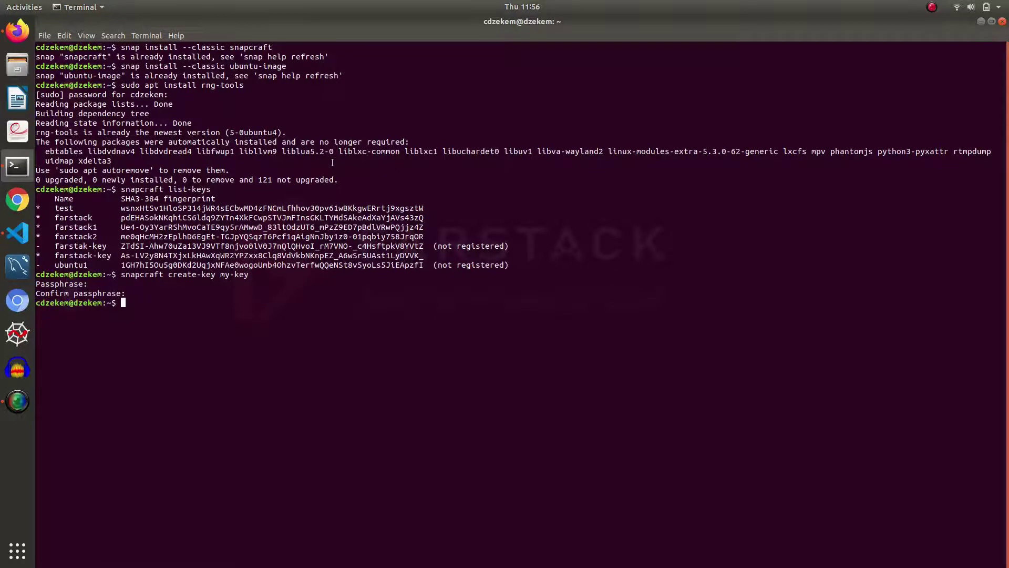
{"action": "type", "text": "snap"}
{"action": "type", "text": "craft reg"}
{"action": "type", "text": "ister"}
{"action": "type", "text": "-key "}
{"action": "type", "text": "my"}
{"action": "type", "text": "-key"}
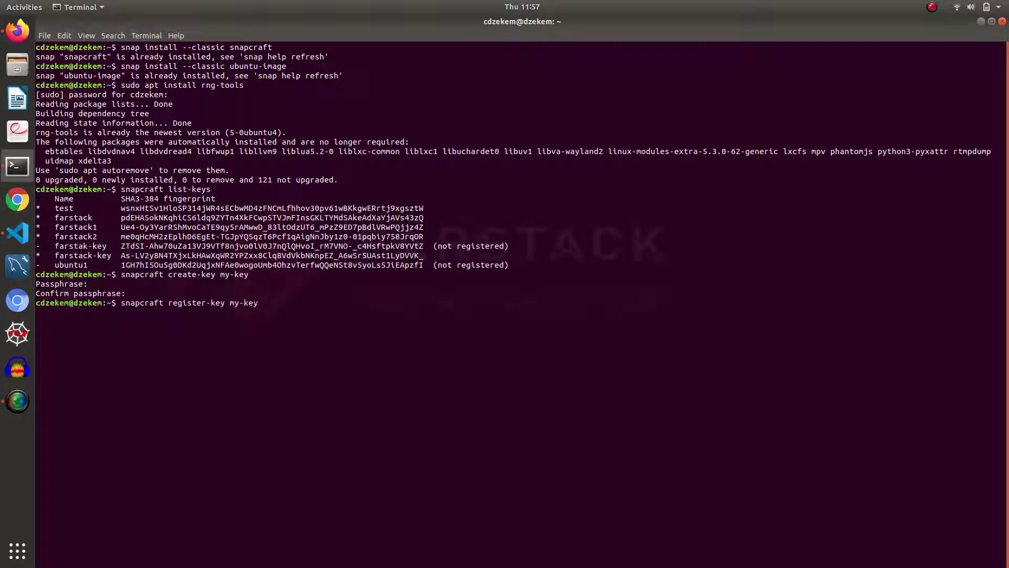
- Register my-key using the Ubuntu One email, password and the key's passphrase
{"action": "key", "text": "Return"}
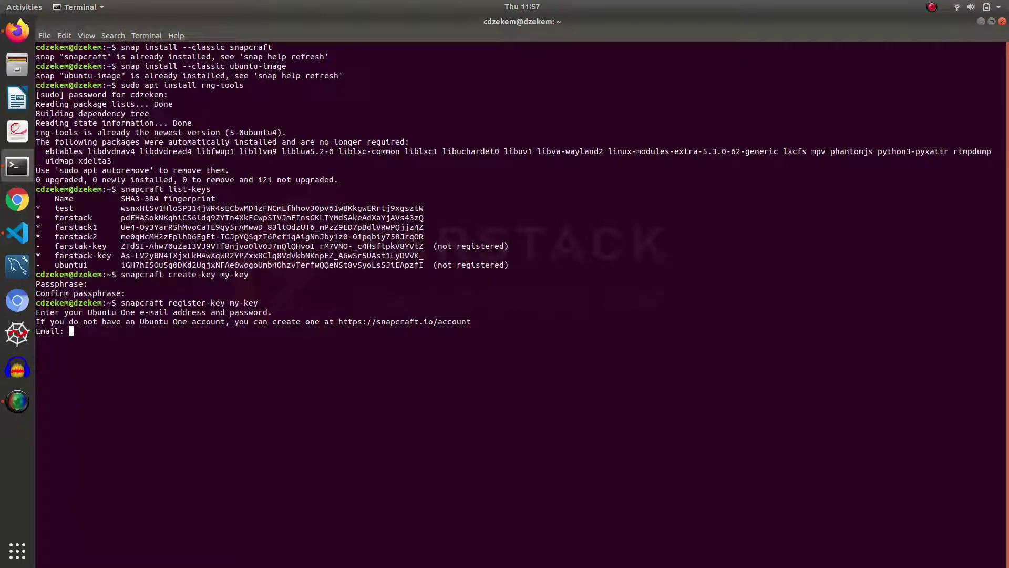
{"action": "key", "text": "Return"}
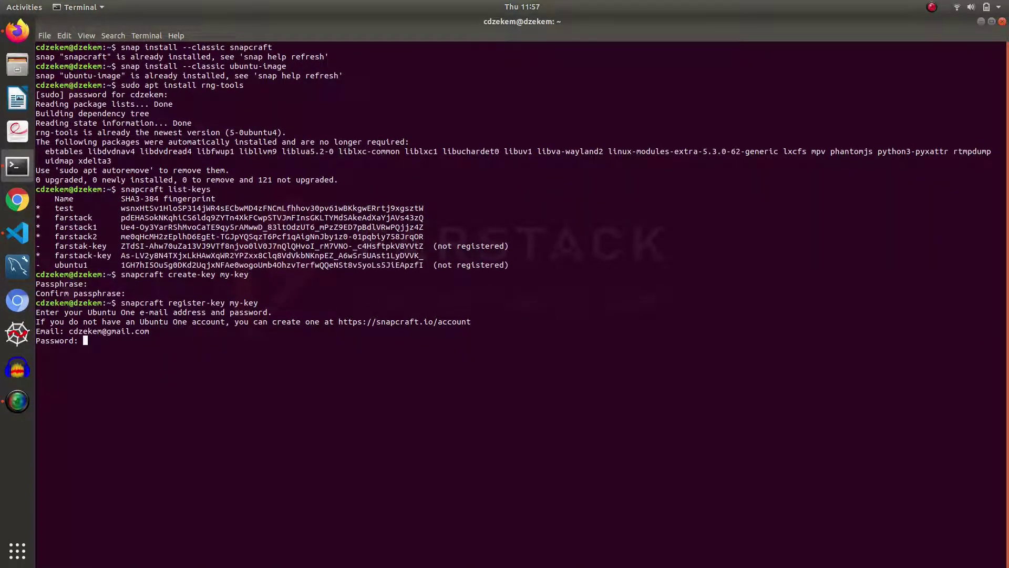
{"action": "key", "text": "Return"}
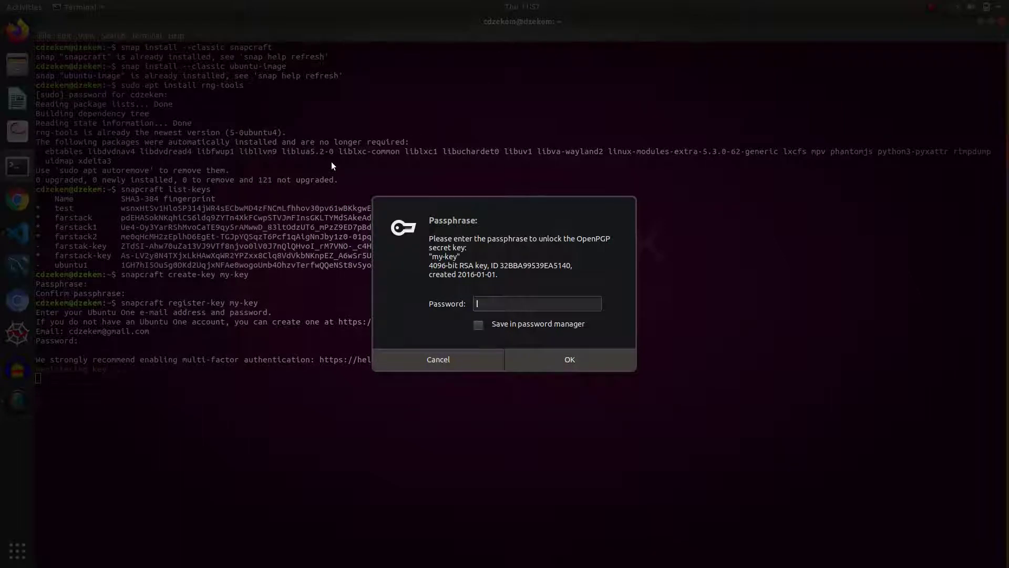
{"action": "type", "text": "*****"}
{"action": "type", "text": "********"}
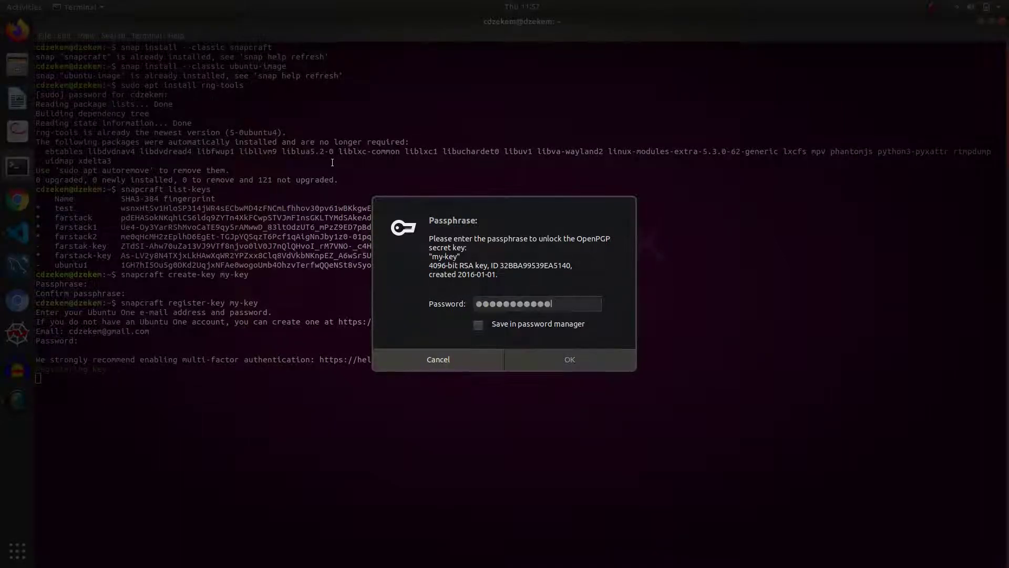
{"action": "key", "text": "Return"}
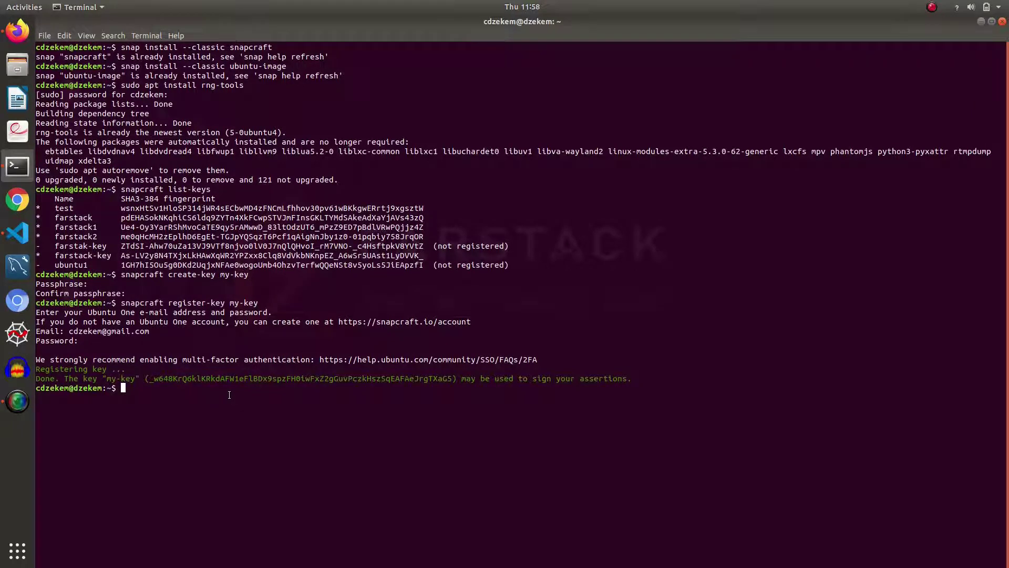
{"action": "left_click", "coordinate": [17, 32]}
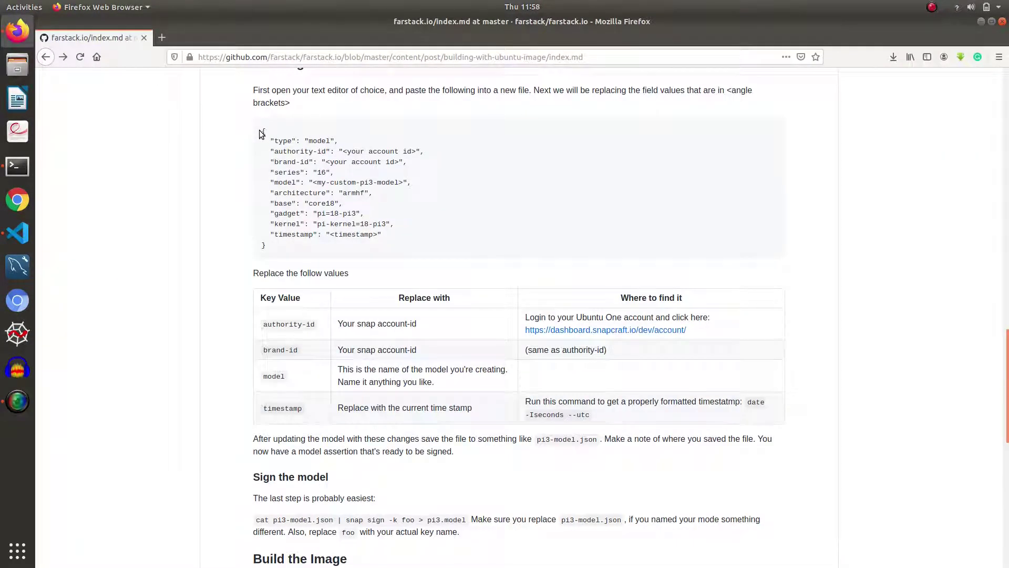
- Copy the JSON model template code block from the Firefox guide
{"action": "left_click_drag", "start_coordinate": [261, 131], "coordinate": [272, 250]}
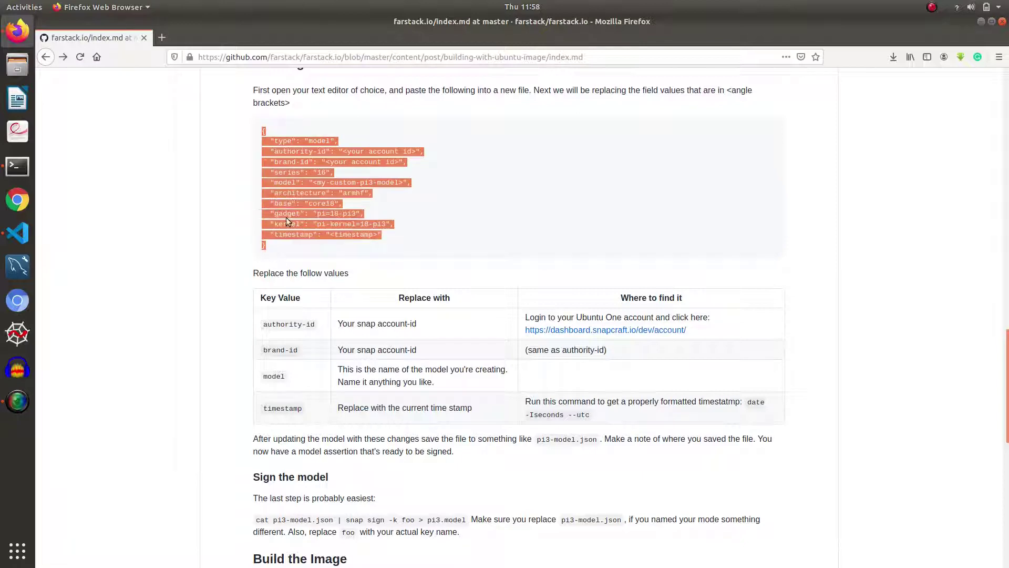
{"action": "right_click", "coordinate": [287, 217]}
{"action": "left_click", "coordinate": [340, 198]}
{"action": "left_click", "coordinate": [418, 203]}
{"action": "left_click", "coordinate": [16, 232]}
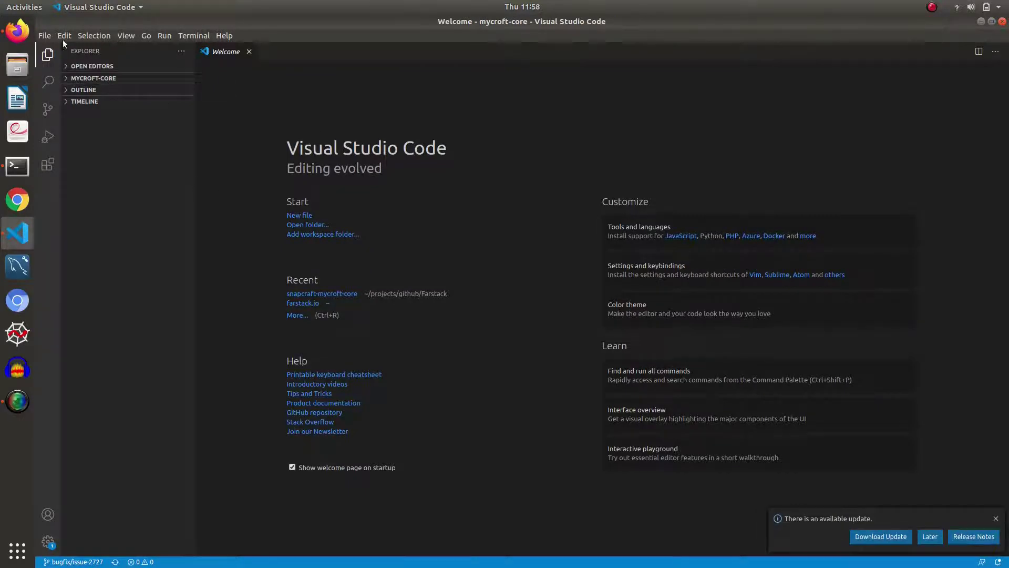
- Create a new plain-text file in VS Code and paste the JSON template into it
{"action": "left_click", "coordinate": [44, 35]}
{"action": "mouse_move", "coordinate": [44, 35]}
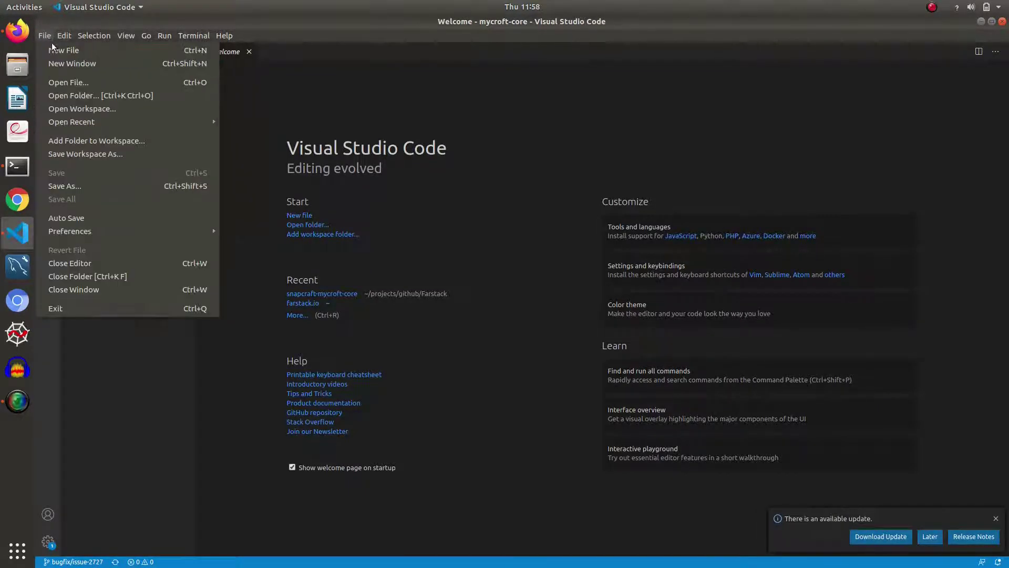
{"action": "left_click", "coordinate": [68, 47]}
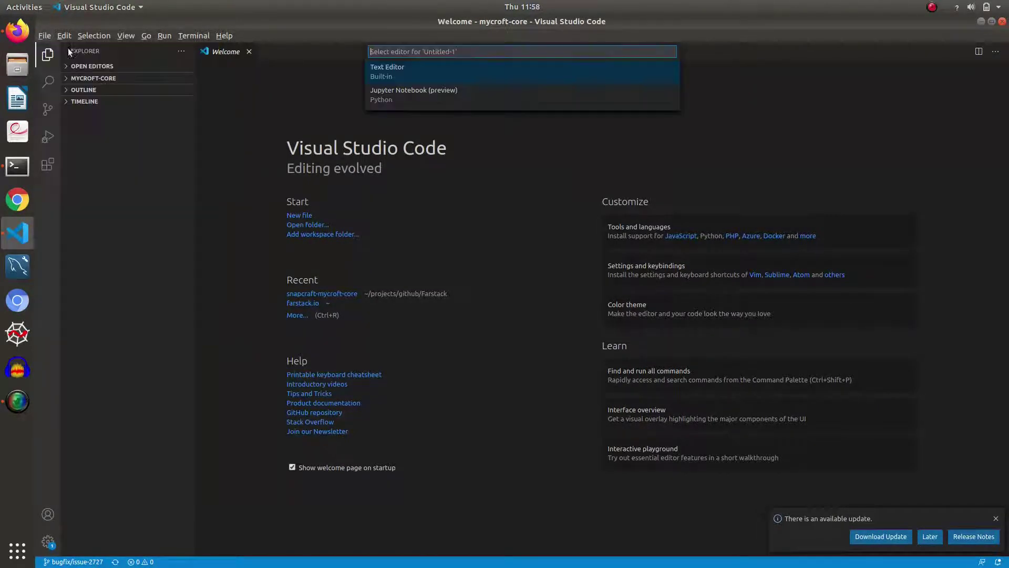
{"action": "left_click", "coordinate": [387, 67]}
{"action": "key", "text": "ctrl+v"}
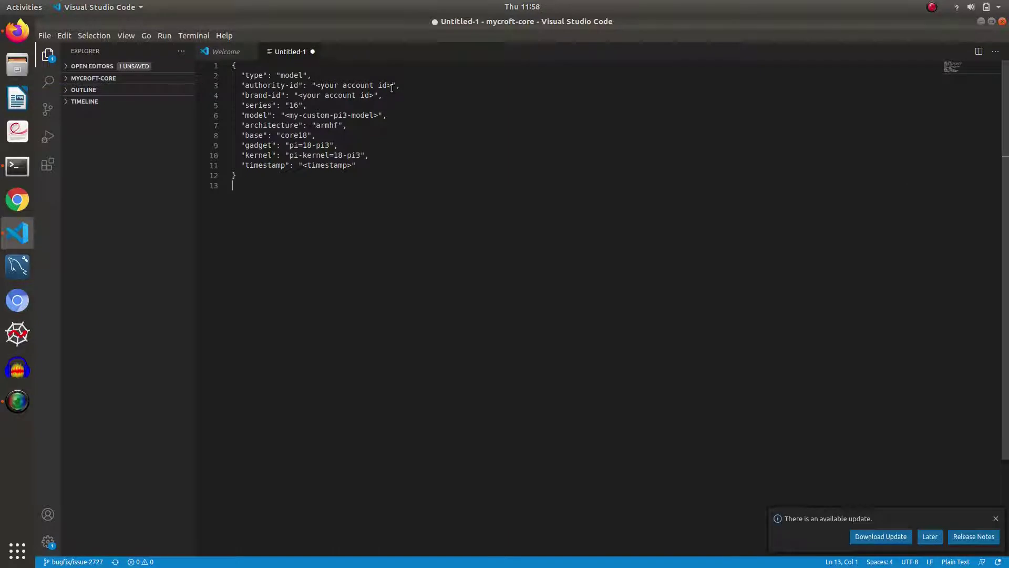
- Highlight the authority-id, brand-id, timestamp and model placeholders in the template
{"action": "left_click_drag", "start_coordinate": [392, 85], "coordinate": [318, 87]}
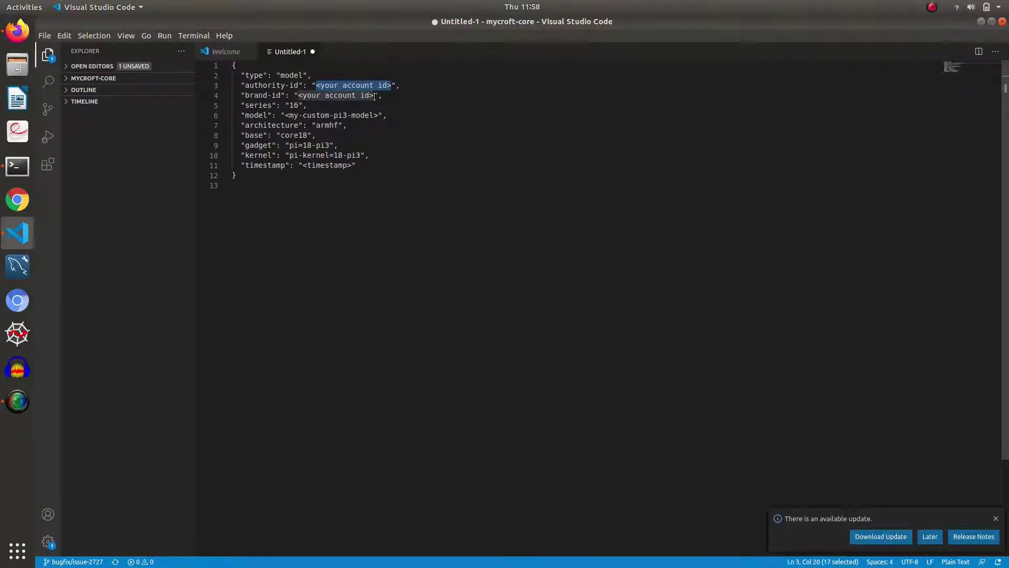
{"action": "left_click_drag", "start_coordinate": [375, 96], "coordinate": [299, 95]}
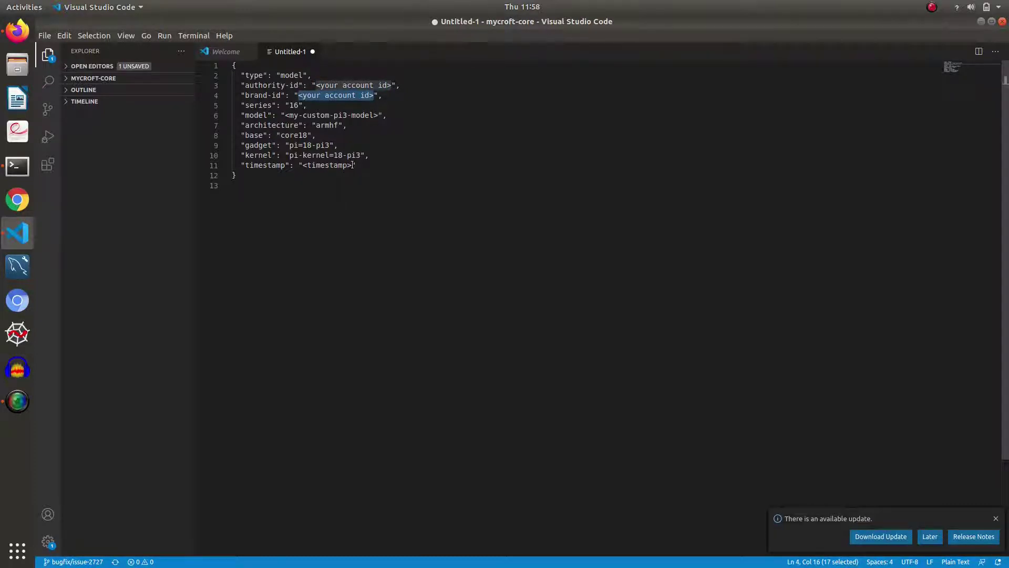
{"action": "left_click_drag", "start_coordinate": [354, 165], "coordinate": [344, 164]}
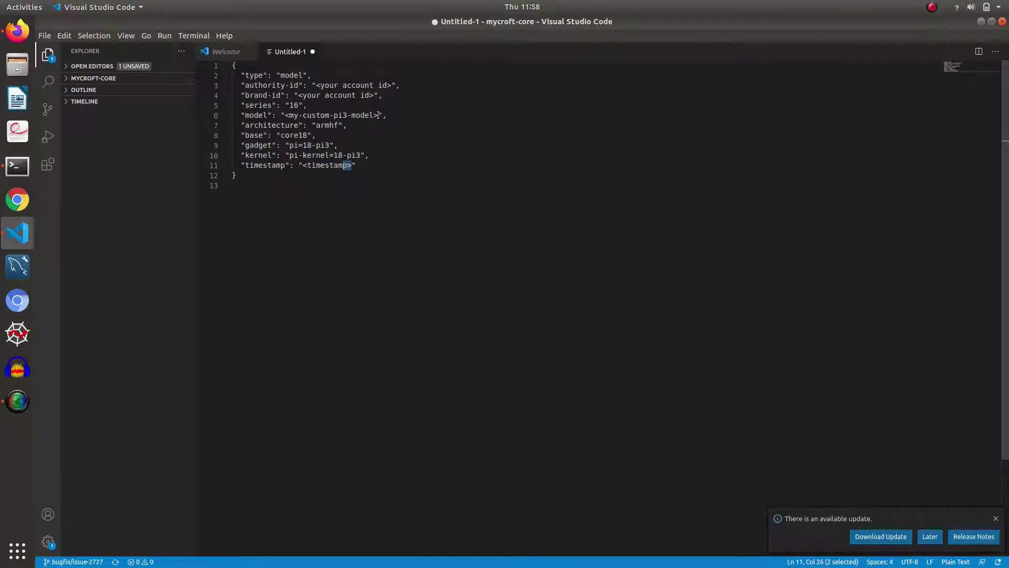
{"action": "left_click_drag", "start_coordinate": [379, 115], "coordinate": [287, 115]}
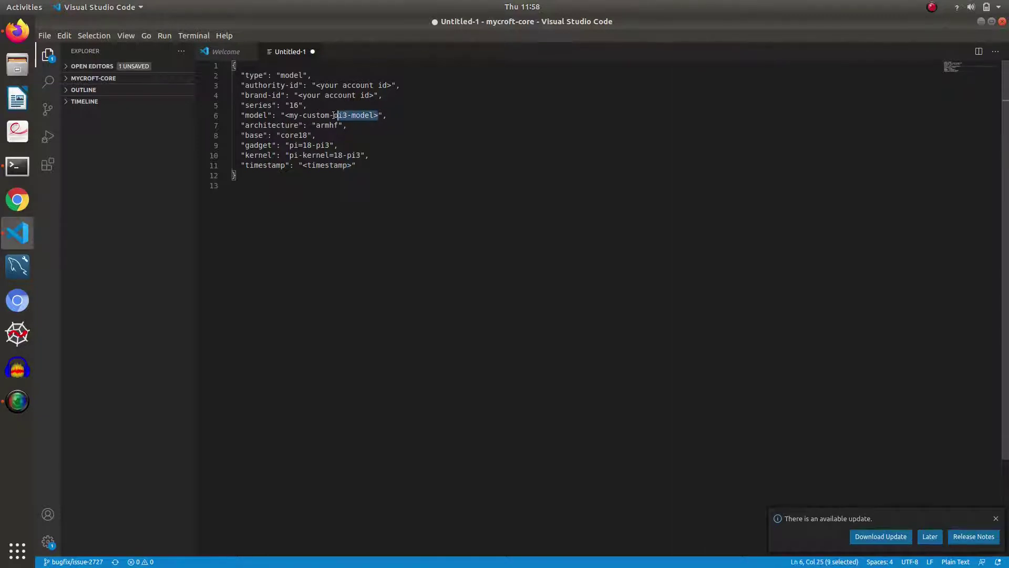
{"action": "left_click", "coordinate": [287, 116]}
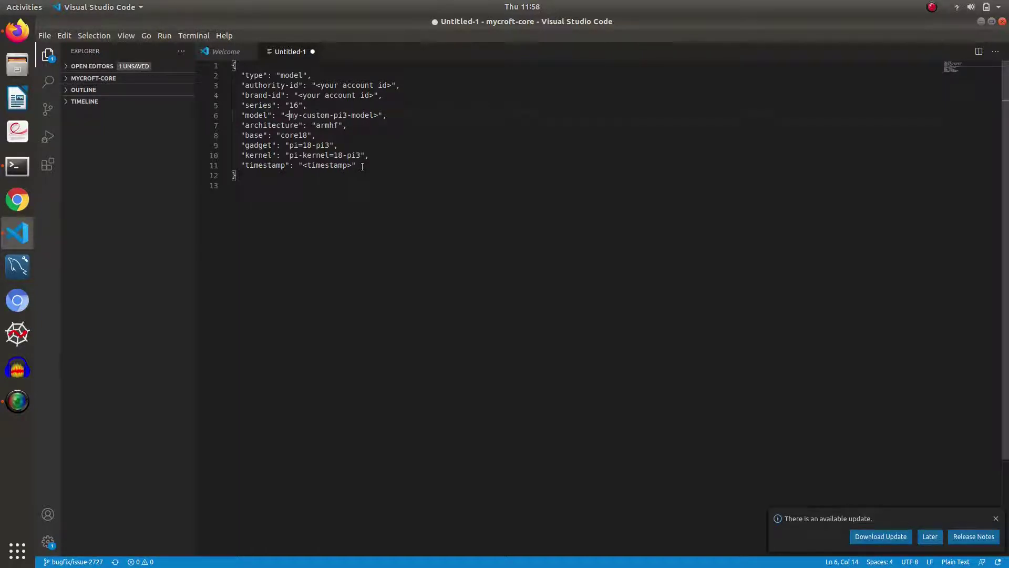
{"action": "left_click", "coordinate": [17, 32]}
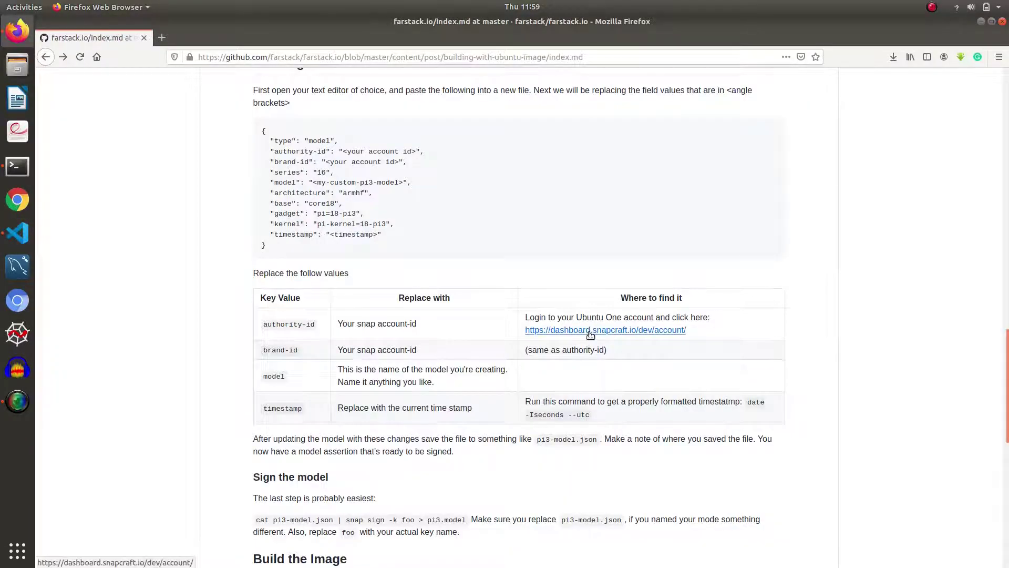
- Open the Snapcraft account details page in a new tab and copy the snap account-id
{"action": "right_click", "coordinate": [590, 333]}
{"action": "left_click", "coordinate": [623, 341]}
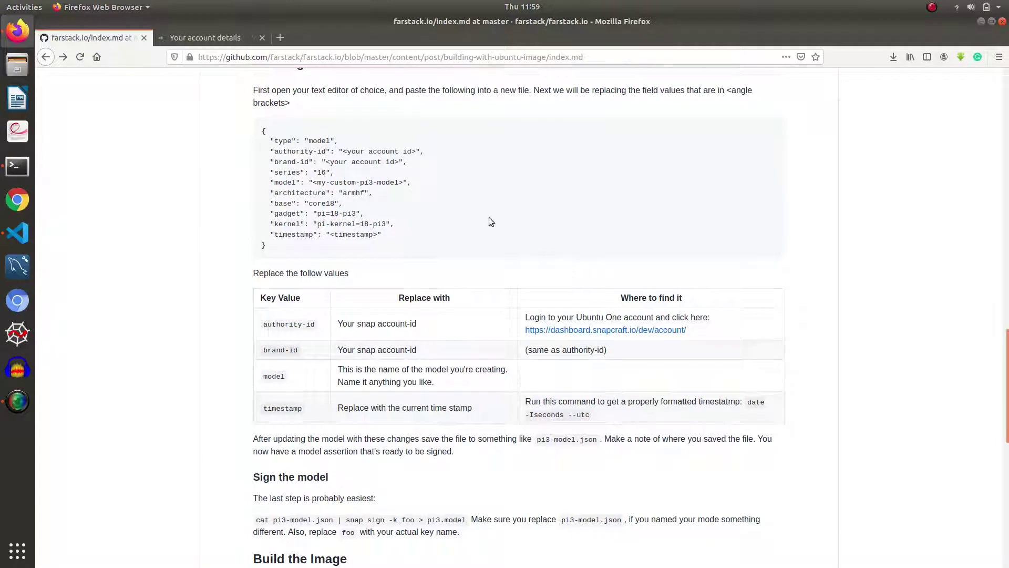
{"action": "left_click", "coordinate": [216, 38]}
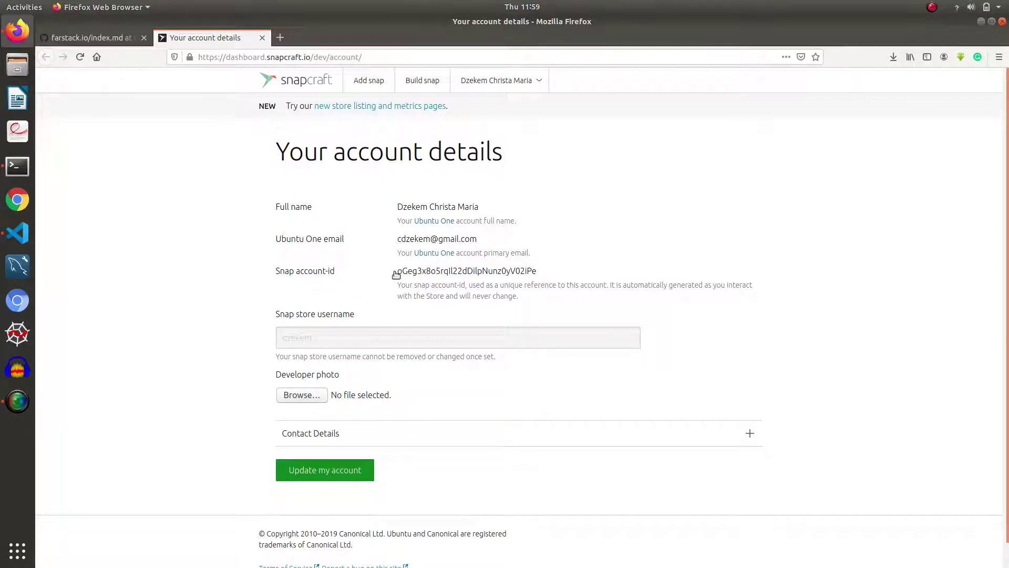
{"action": "left_click_drag", "start_coordinate": [399, 271], "coordinate": [538, 270]}
{"action": "key", "text": "ctrl+c"}
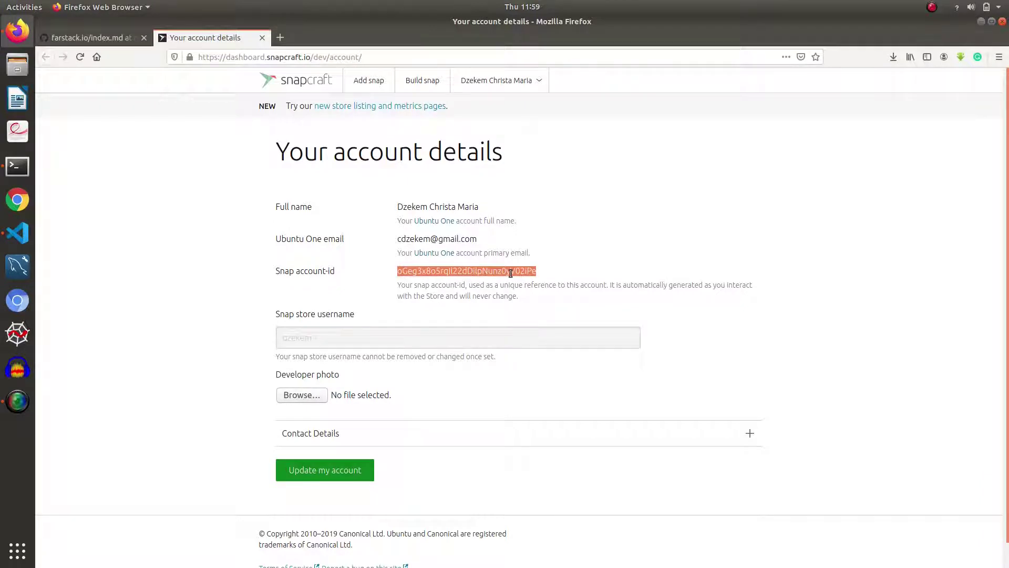
{"action": "left_click", "coordinate": [207, 308]}
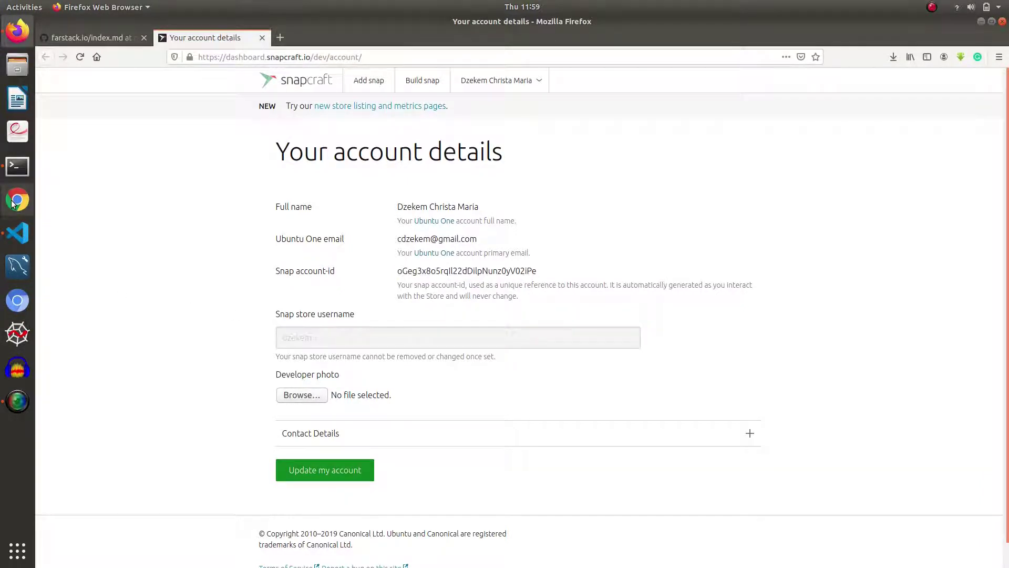
{"action": "left_click", "coordinate": [17, 233]}
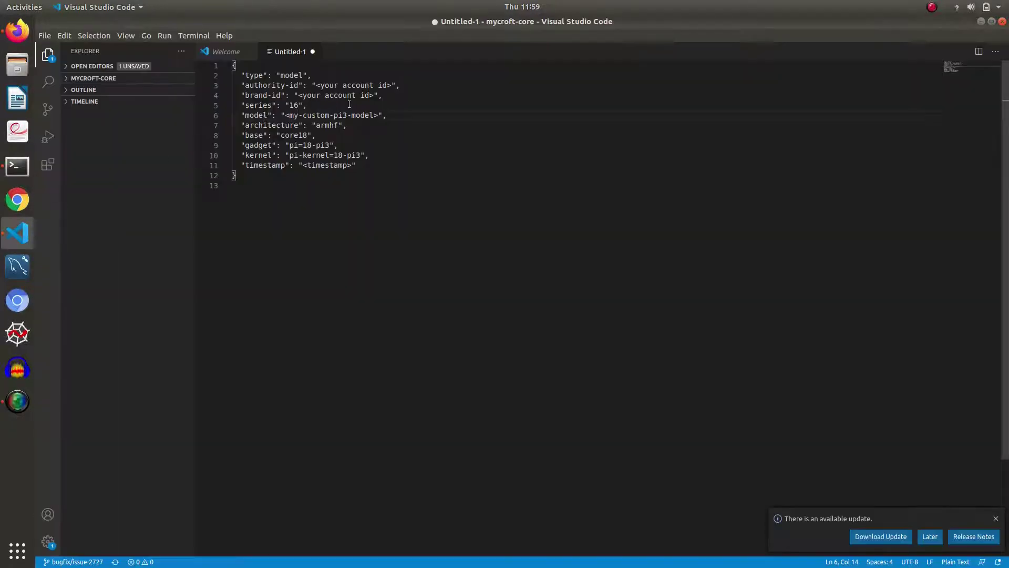
- Paste the snap account-id over the authority-id and brand-id placeholders
{"action": "left_click_drag", "start_coordinate": [393, 86], "coordinate": [316, 85]}
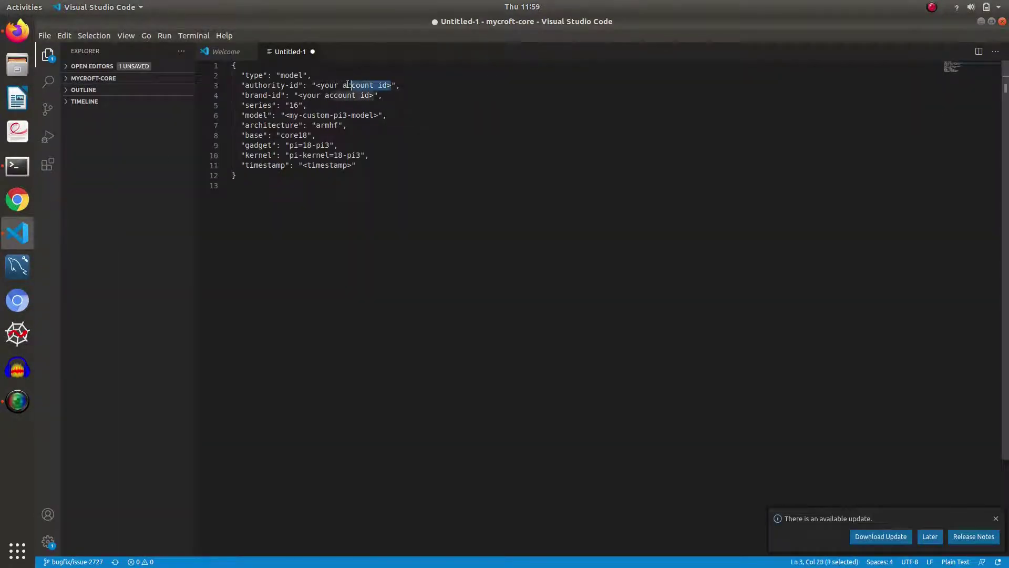
{"action": "key", "text": "BackSpace"}
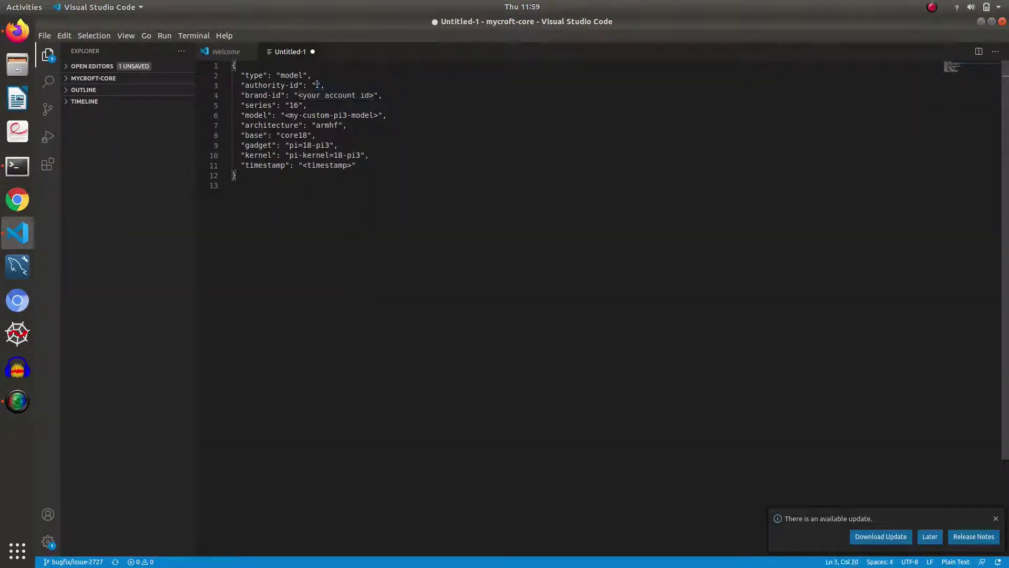
{"action": "key", "text": "ctrl+v"}
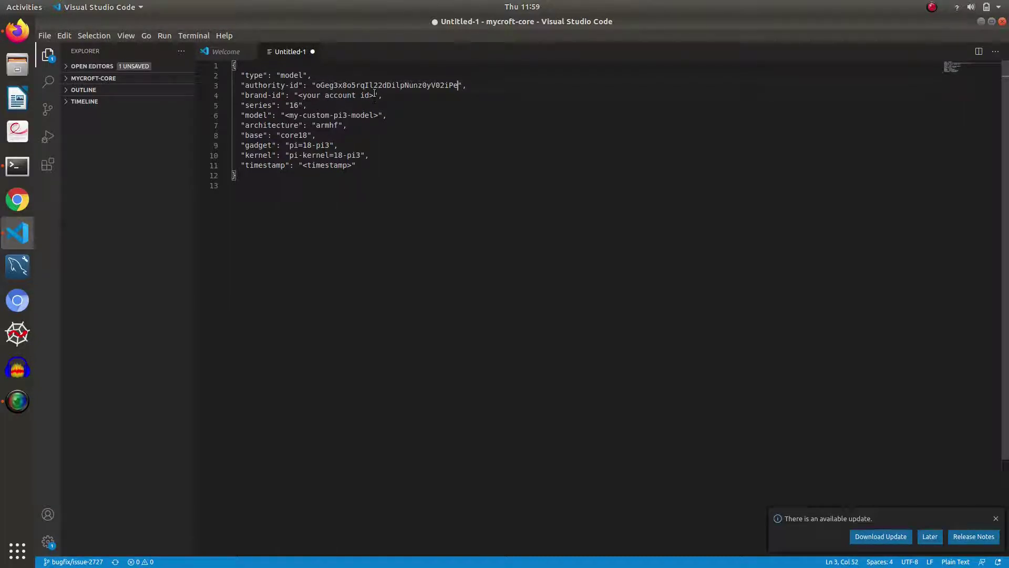
{"action": "left_click", "coordinate": [375, 95]}
{"action": "left_click_drag", "start_coordinate": [375, 95], "coordinate": [298, 94]}
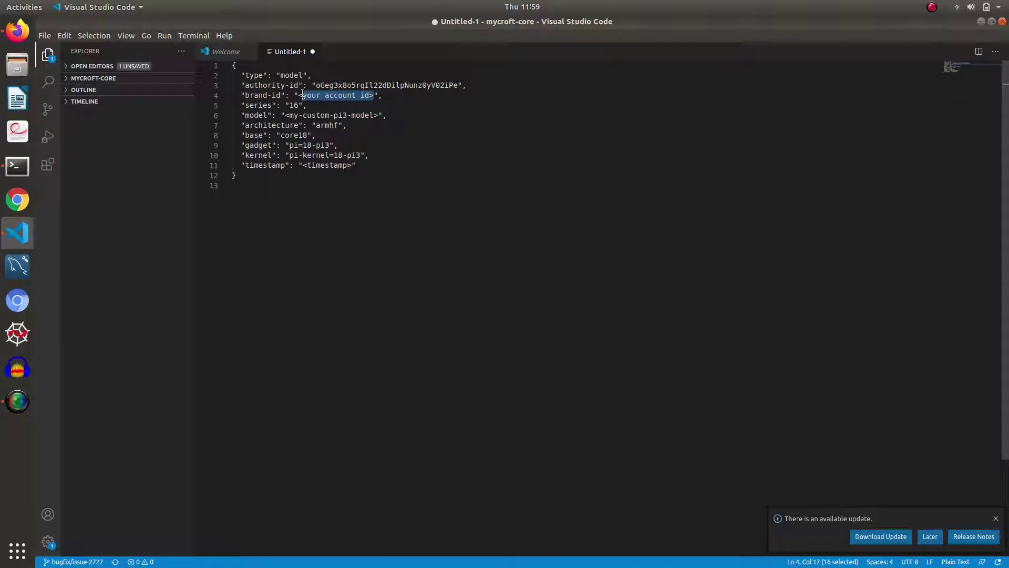
{"action": "key", "text": "ctrl+v"}
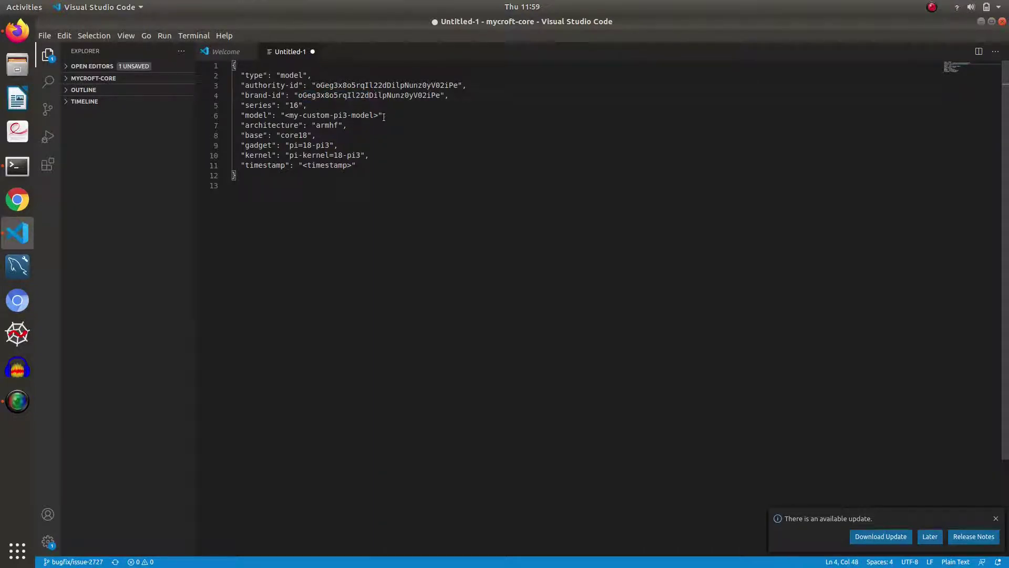
- Replace the model name placeholder with my-ubuntu-customized
{"action": "left_click_drag", "start_coordinate": [380, 115], "coordinate": [290, 115]}
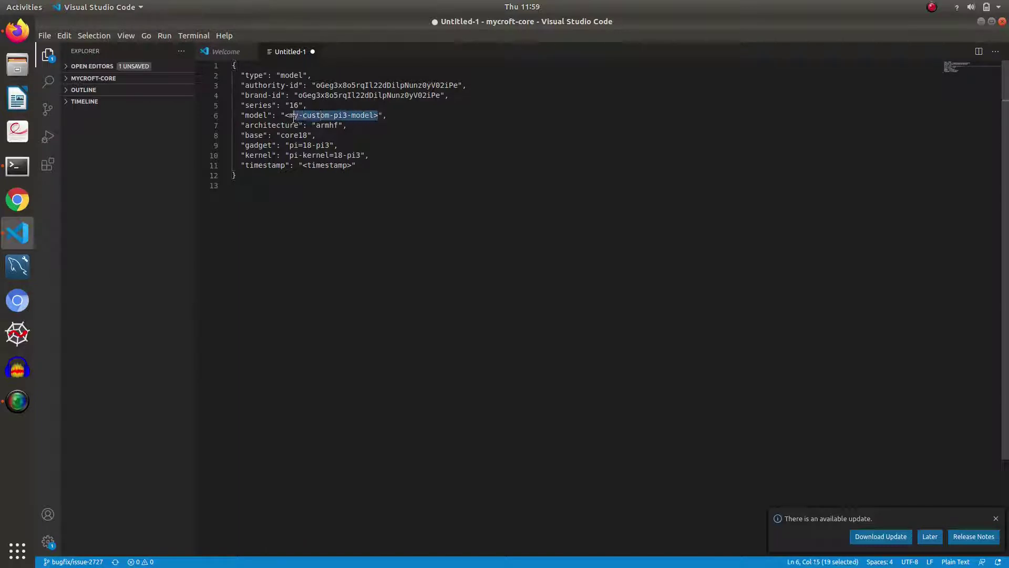
{"action": "type", "text": "my-"}
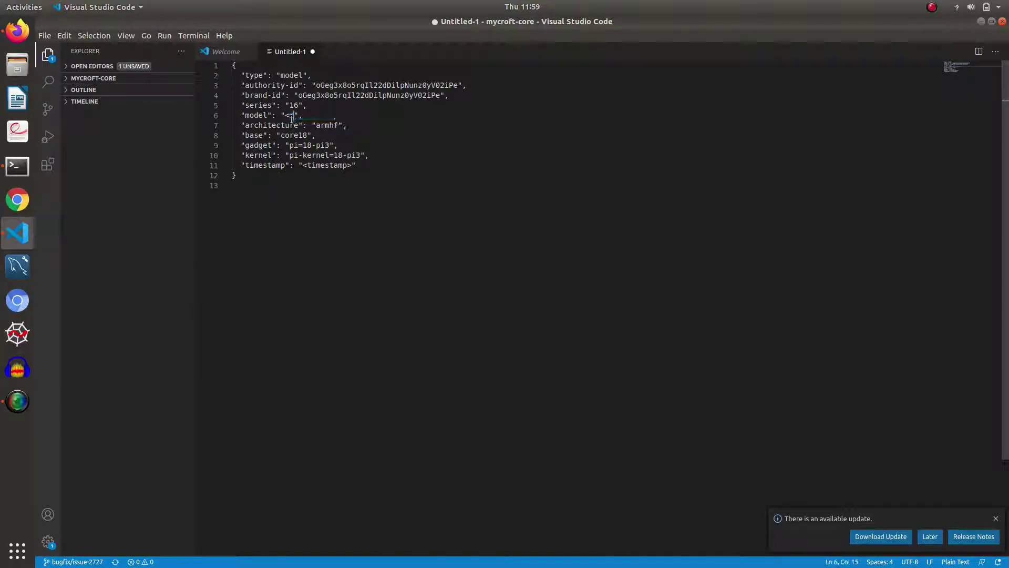
{"action": "type", "text": "ubuntu"}
{"action": "type", "text": "-custom"}
{"action": "type", "text": "ized"}
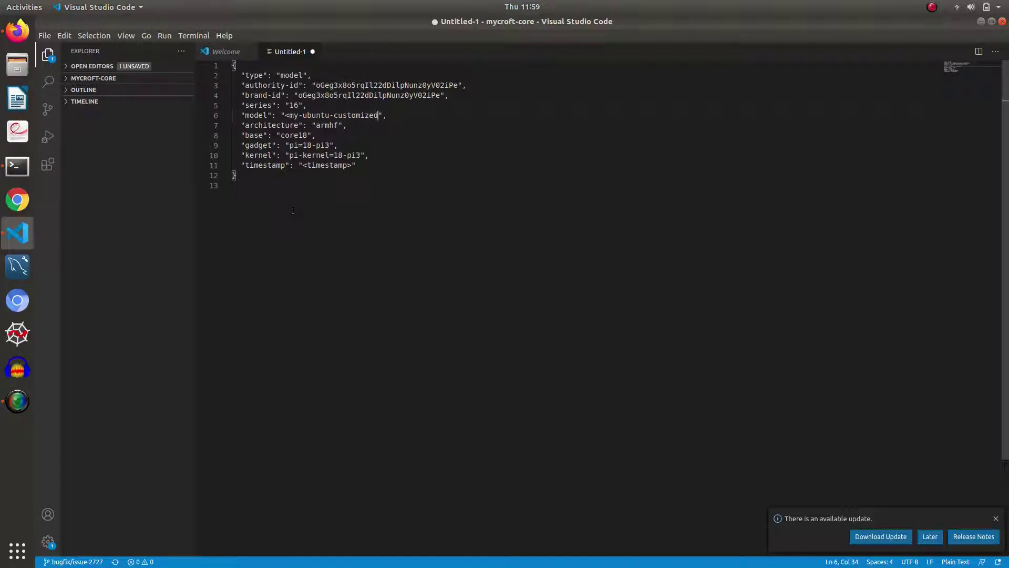
{"action": "left_click", "coordinate": [336, 227]}
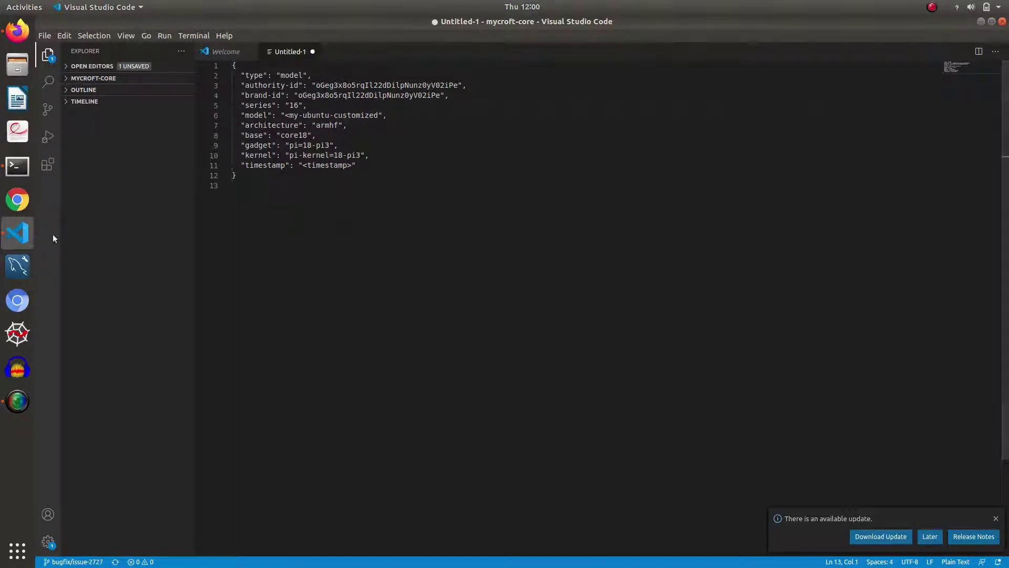
{"action": "left_click", "coordinate": [15, 168]}
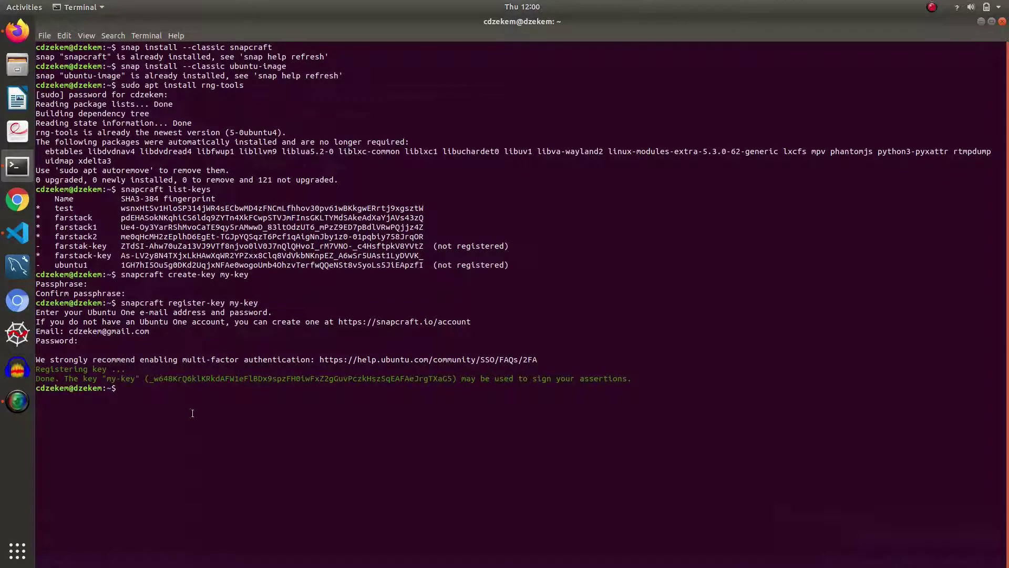
{"action": "type", "text": "date "}
{"action": "type", "text": "-Isecond"}
{"action": "type", "text": "s utc"}
- Run date -Iseconds --utc and copy the printed UTC timestamp line
{"action": "key", "text": "Left"}
{"action": "key", "text": "Left"}
{"action": "key", "text": "Left"}
{"action": "type", "text": "--"}
{"action": "key", "text": "Return"}
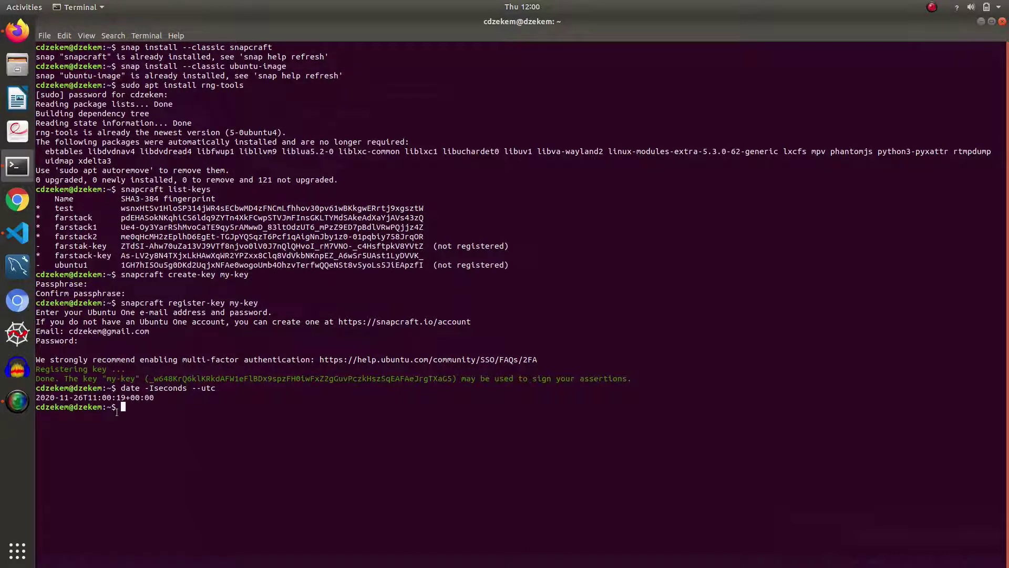
{"action": "left_click_drag", "start_coordinate": [158, 398], "coordinate": [38, 397]}
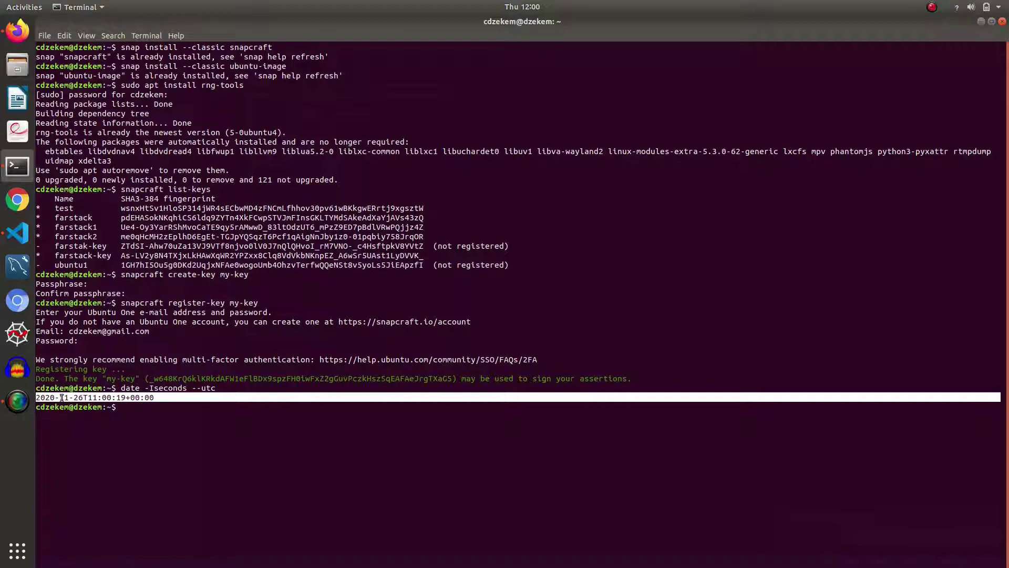
{"action": "right_click", "coordinate": [61, 397]}
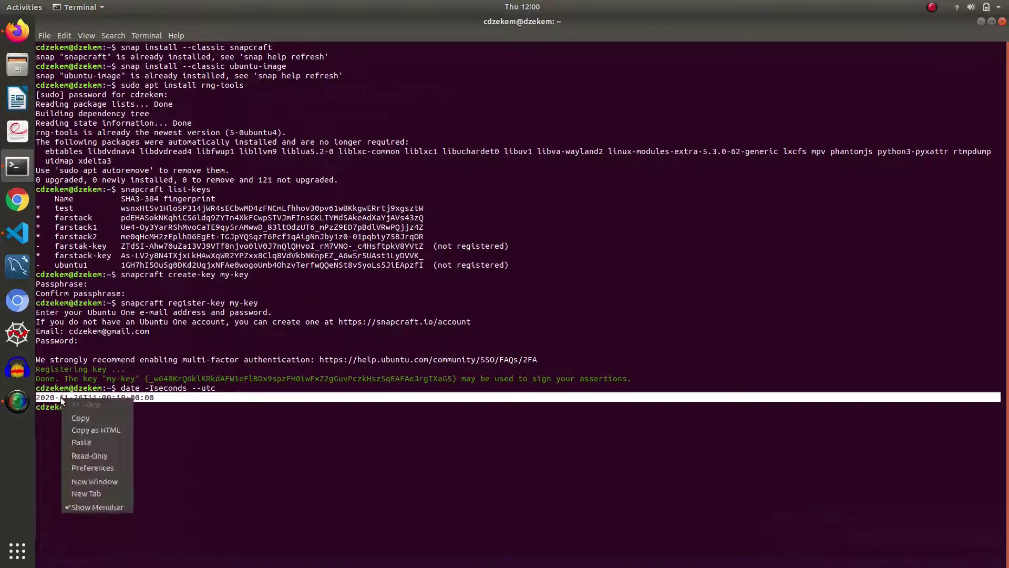
{"action": "left_click", "coordinate": [87, 417]}
{"action": "left_click", "coordinate": [122, 407]}
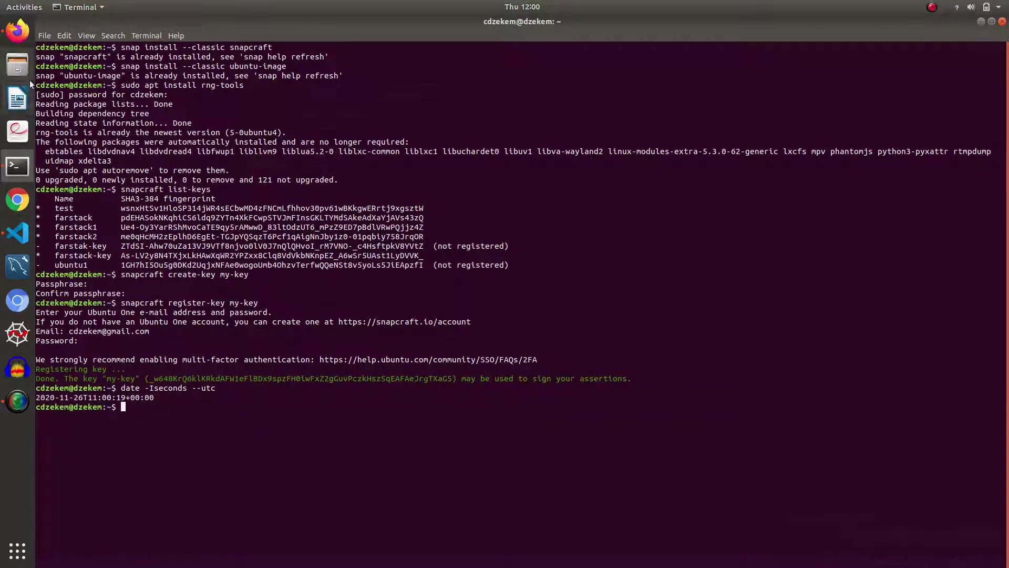
{"action": "left_click", "coordinate": [22, 231]}
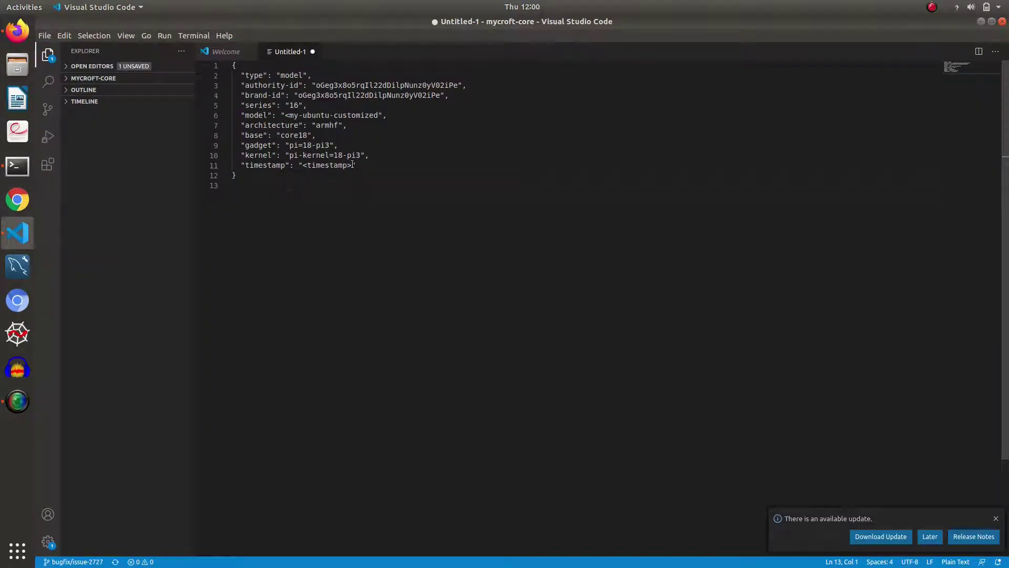
- Paste the copied UTC timestamp over the timestamp placeholder on line 11
{"action": "left_click_drag", "start_coordinate": [351, 165], "coordinate": [303, 166]}
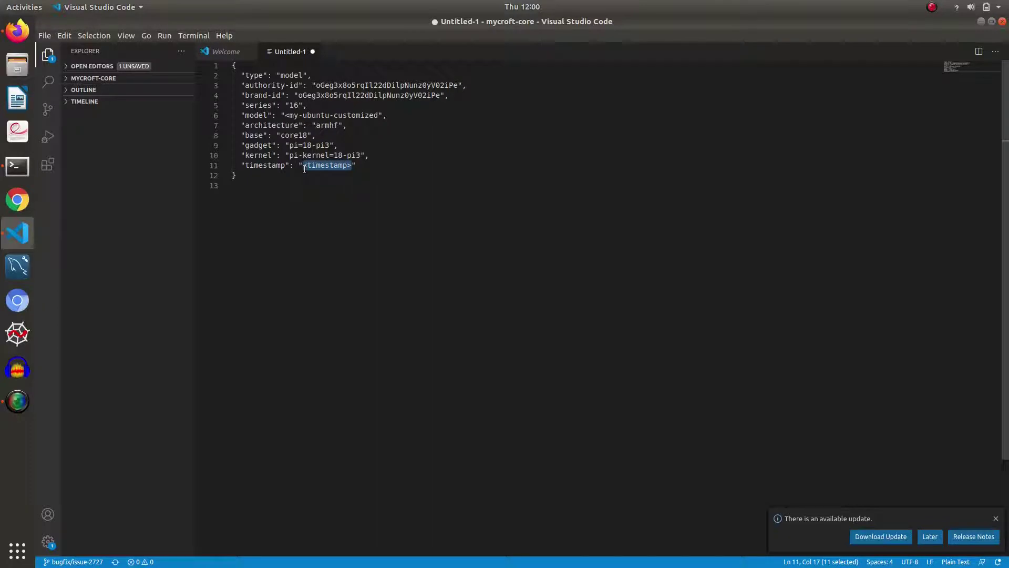
{"action": "key", "text": "ctrl+v"}
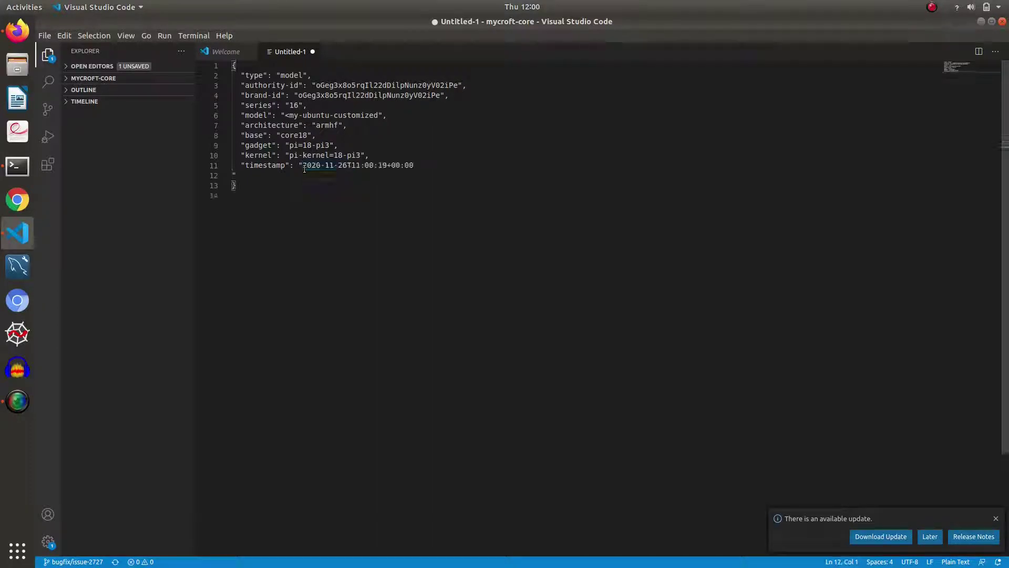
{"action": "key", "text": "BackSpace"}
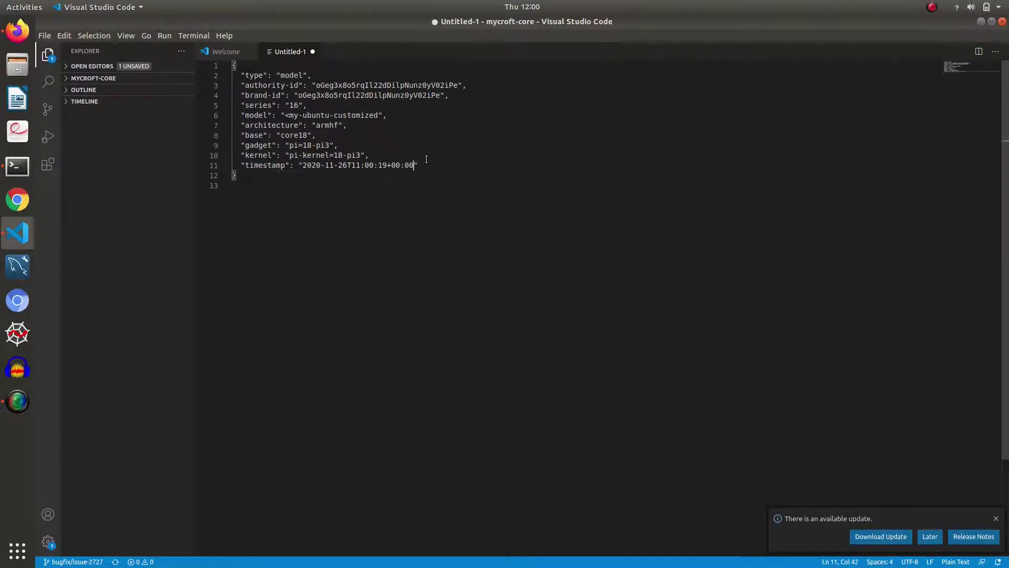
{"action": "left_click", "coordinate": [434, 165]}
- Save the model file as pi3-model.json on the Desktop
{"action": "left_click", "coordinate": [43, 35]}
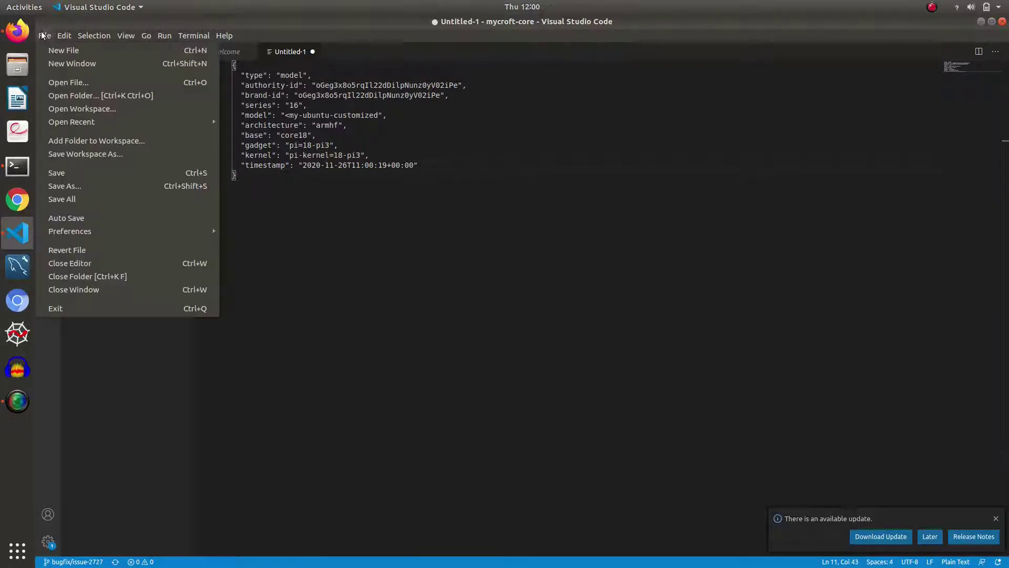
{"action": "left_click", "coordinate": [70, 187]}
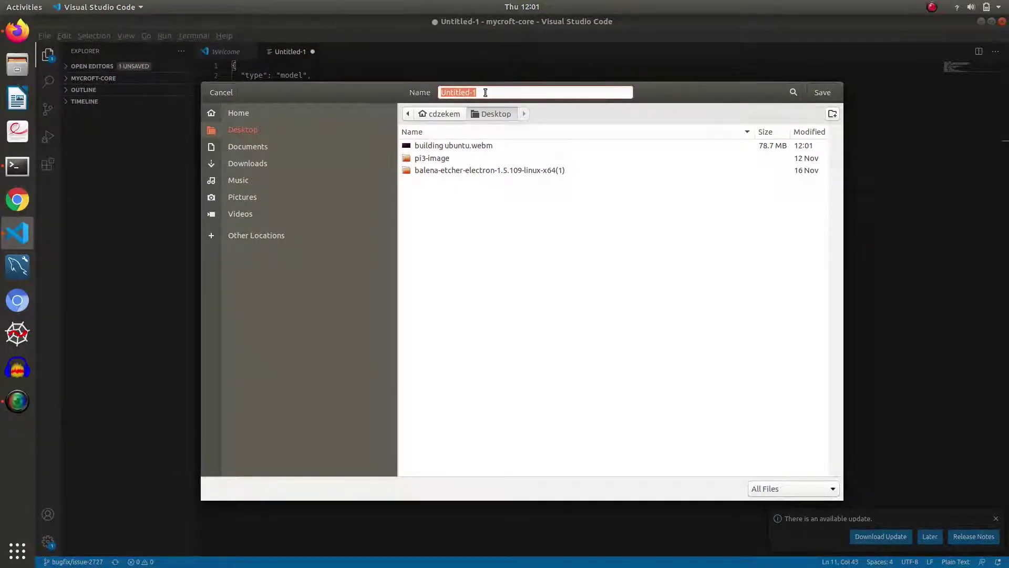
{"action": "type", "text": "p"}
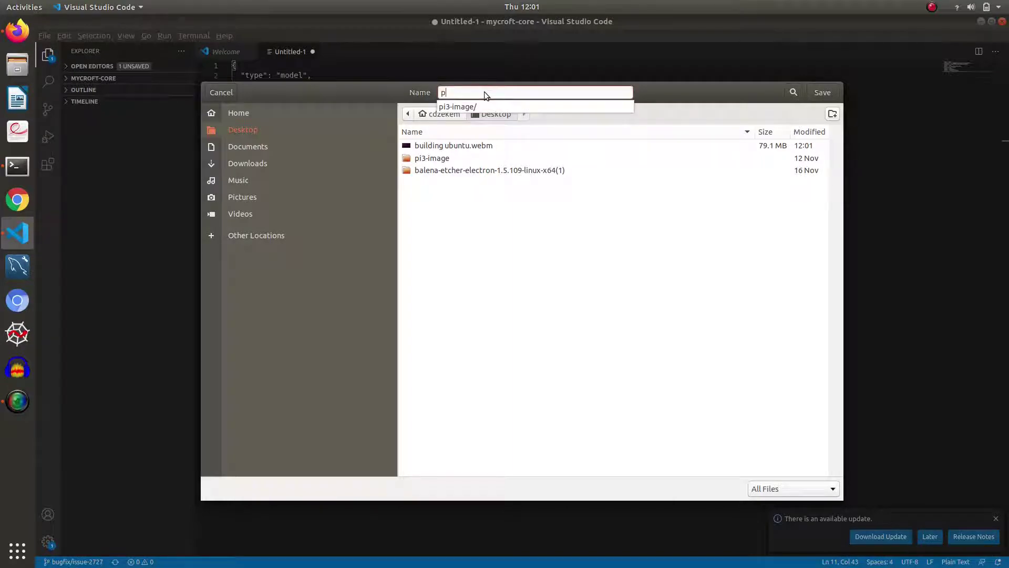
{"action": "type", "text": "i3"}
{"action": "type", "text": "-m"}
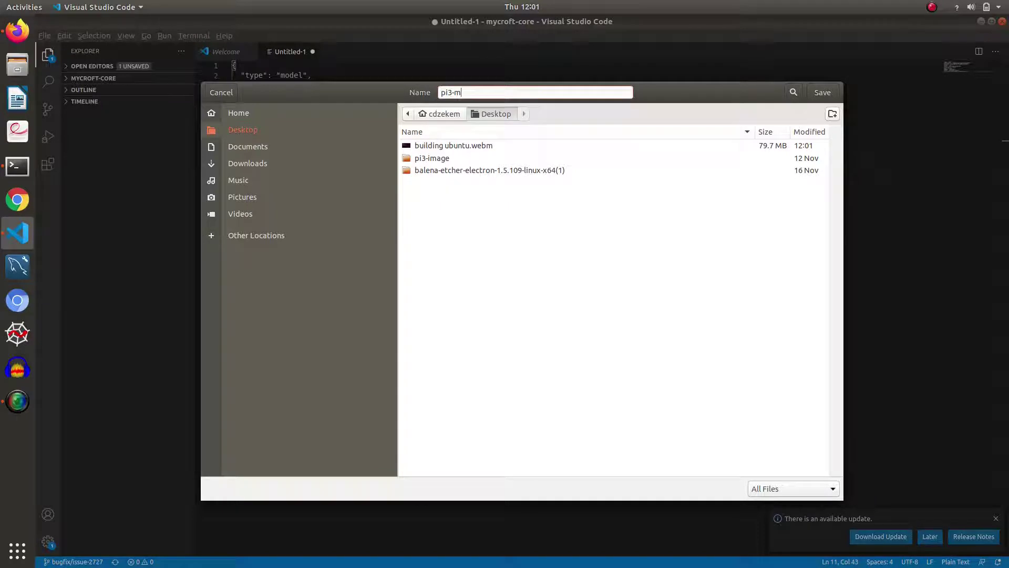
{"action": "type", "text": "odel"}
{"action": "type", "text": ".j"}
{"action": "type", "text": "son"}
{"action": "left_click", "coordinate": [821, 93]}
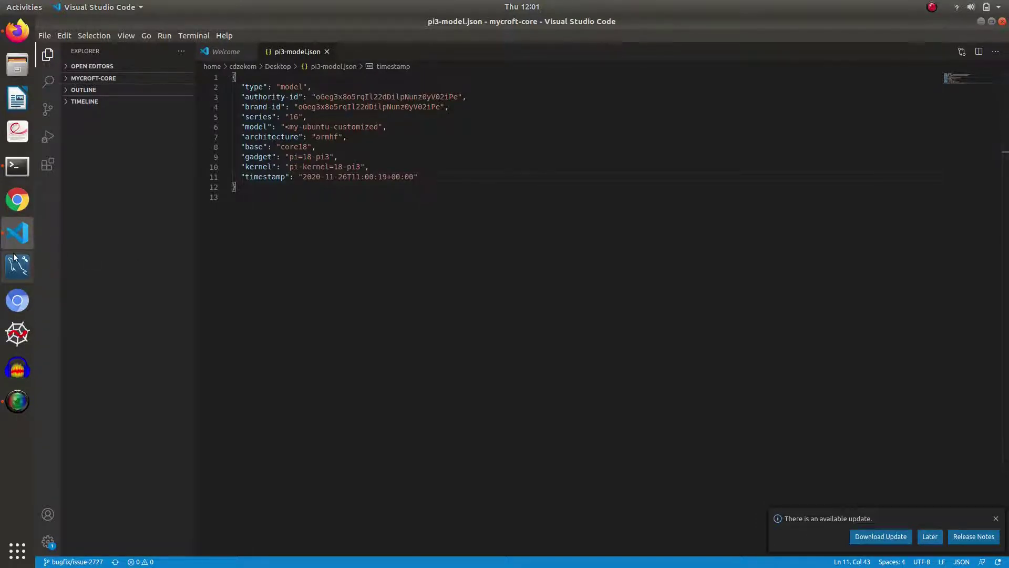
{"action": "left_click", "coordinate": [15, 167]}
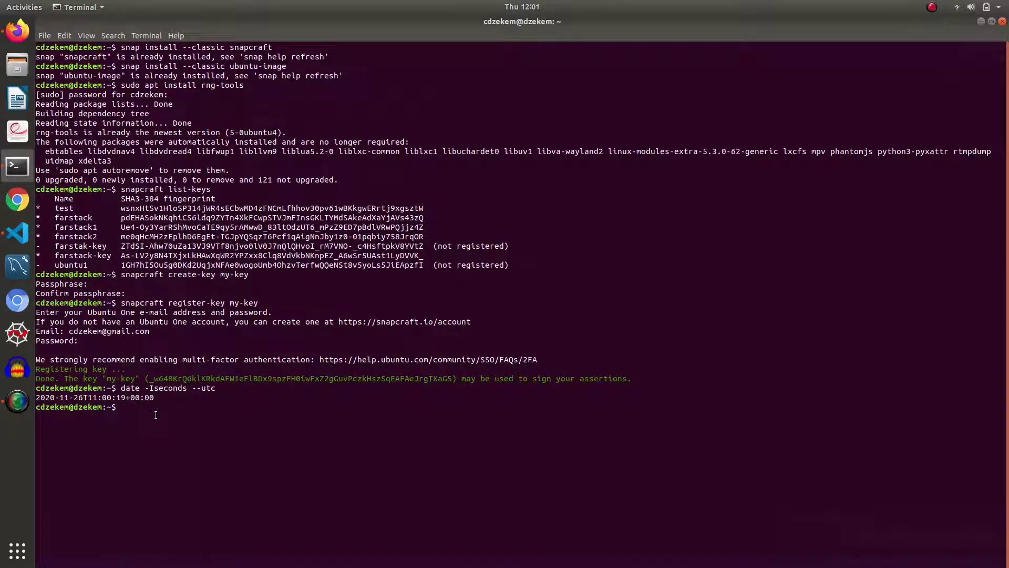
{"action": "type", "text": "cat "}
{"action": "type", "text": "p"}
{"action": "type", "text": "i3-model"}
{"action": "type", "text": ".json "}
{"action": "type", "text": "| "}
{"action": "type", "text": "snap"}
{"action": "type", "text": " sign"}
{"action": "type", "text": " -k "}
{"action": "type", "text": "my-"}
{"action": "type", "text": "key"}
{"action": "type", "text": " >"}
{"action": "type", "text": " pi3"}
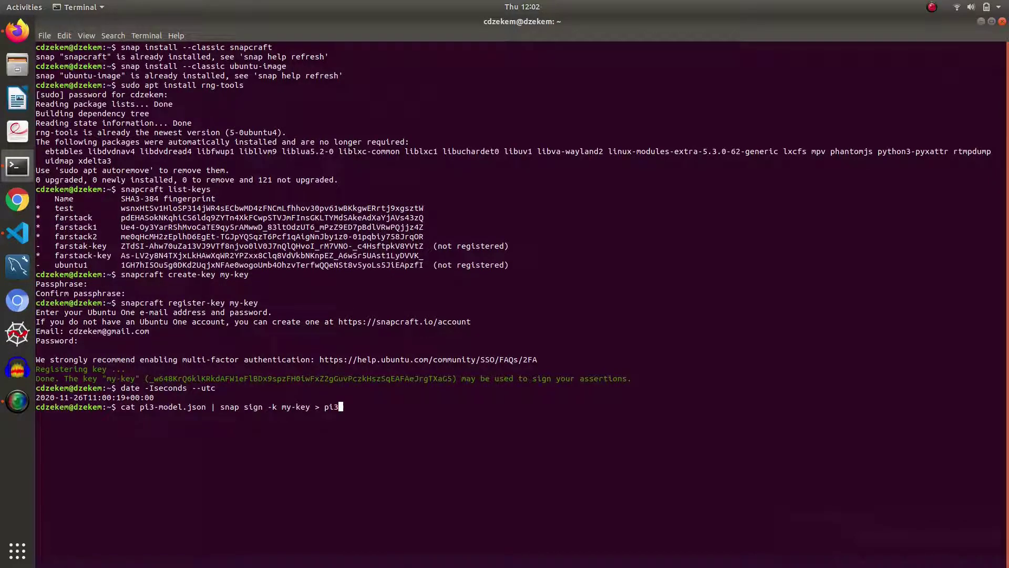
{"action": "type", "text": ".mod"}
{"action": "type", "text": "el"}
- Run snap sign on pi3-model.json with my-key into pi3.model, which fails: file not found
{"action": "key", "text": "Return"}
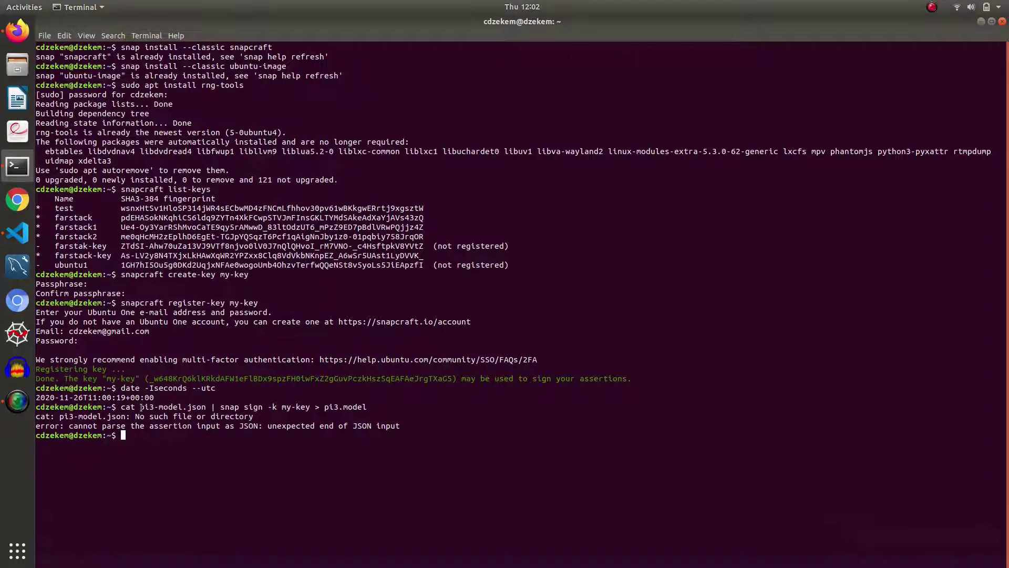
{"action": "left_click_drag", "start_coordinate": [140, 407], "coordinate": [205, 407]}
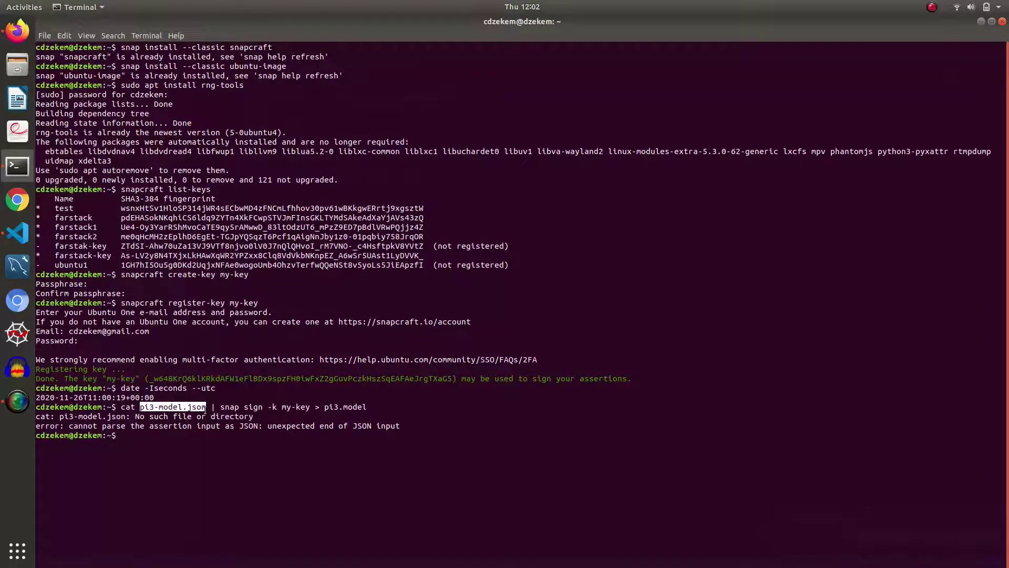
{"action": "left_click", "coordinate": [171, 442]}
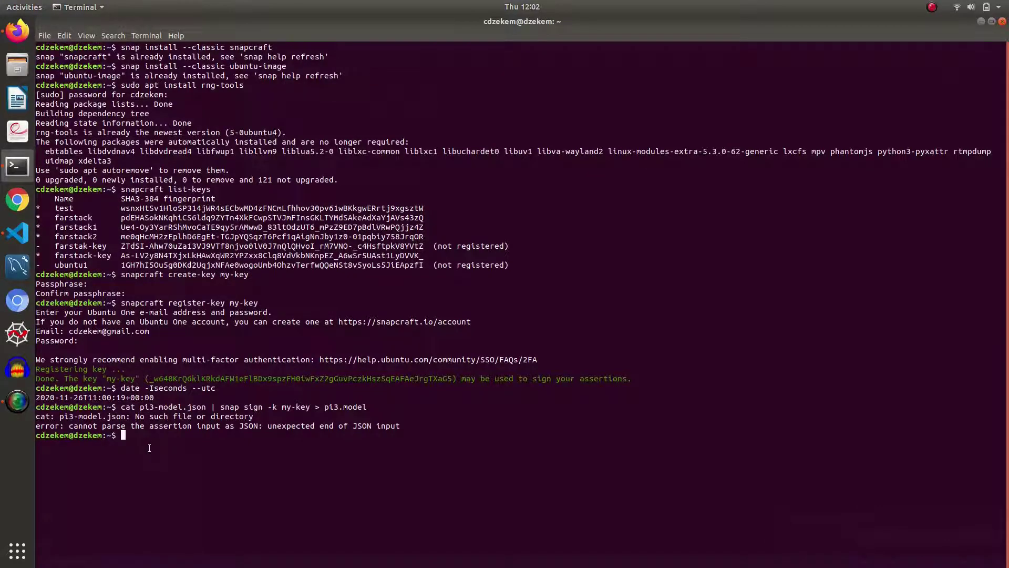
{"action": "type", "text": "cd Desktop"}
- From the Desktop folder, rerun the signing command, which fails on invalid model-name characters
{"action": "key", "text": "Return"}
{"action": "key", "text": "Up"}
{"action": "key", "text": "Up"}
{"action": "key", "text": "Up"}
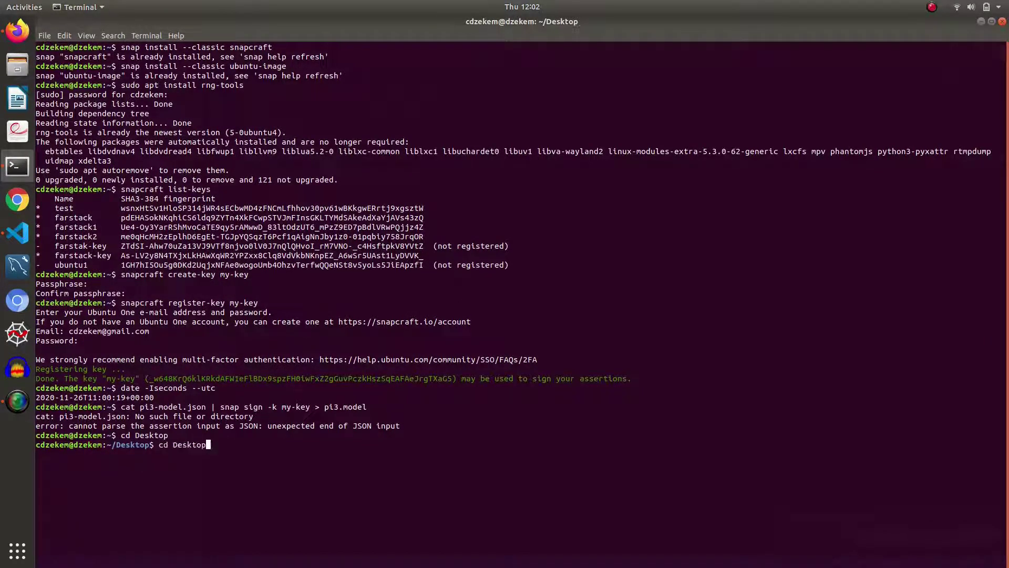
{"action": "key", "text": "Up"}
{"action": "key", "text": "Return"}
{"action": "key", "text": "Return"}
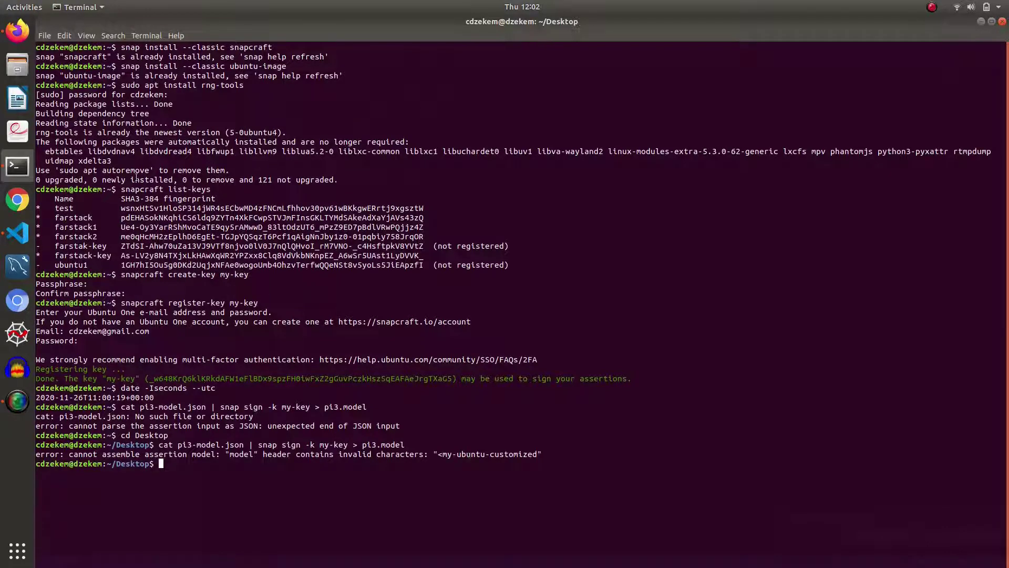
{"action": "left_click", "coordinate": [19, 233]}
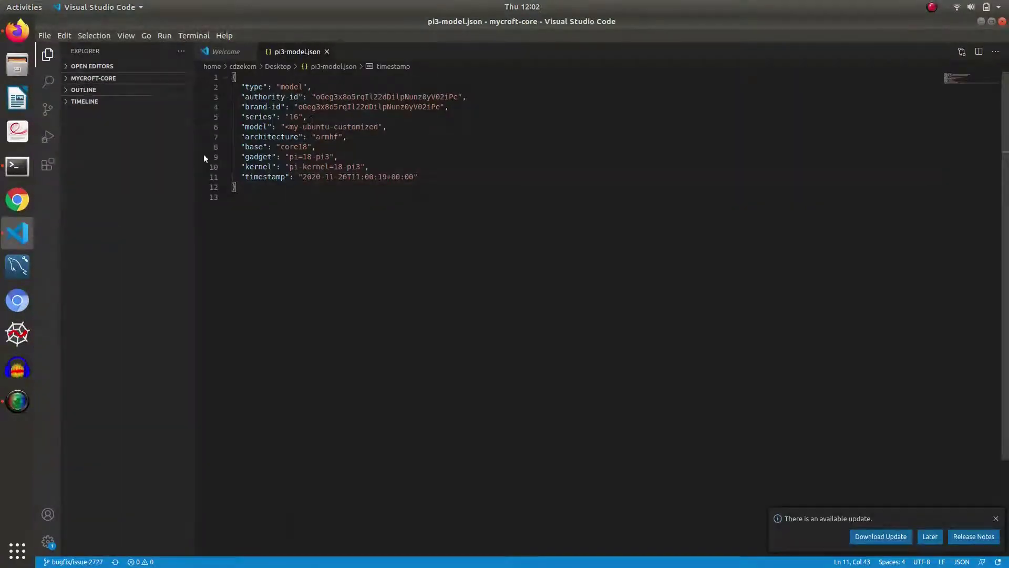
- Delete the stray '<' before my-ubuntu-customized on line 6 and save pi3-model.json
{"action": "left_click", "coordinate": [288, 127]}
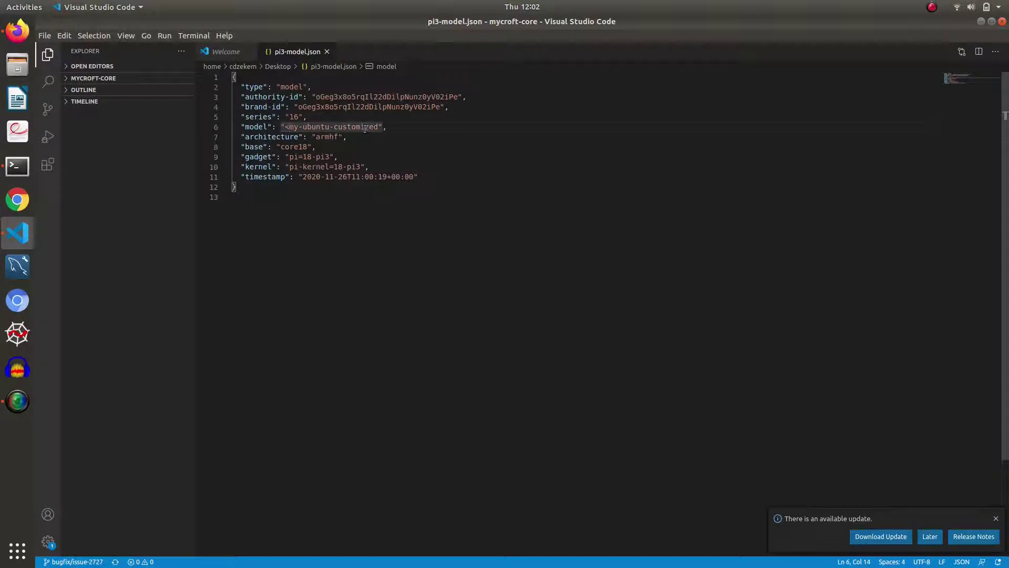
{"action": "key", "text": "BackSpace"}
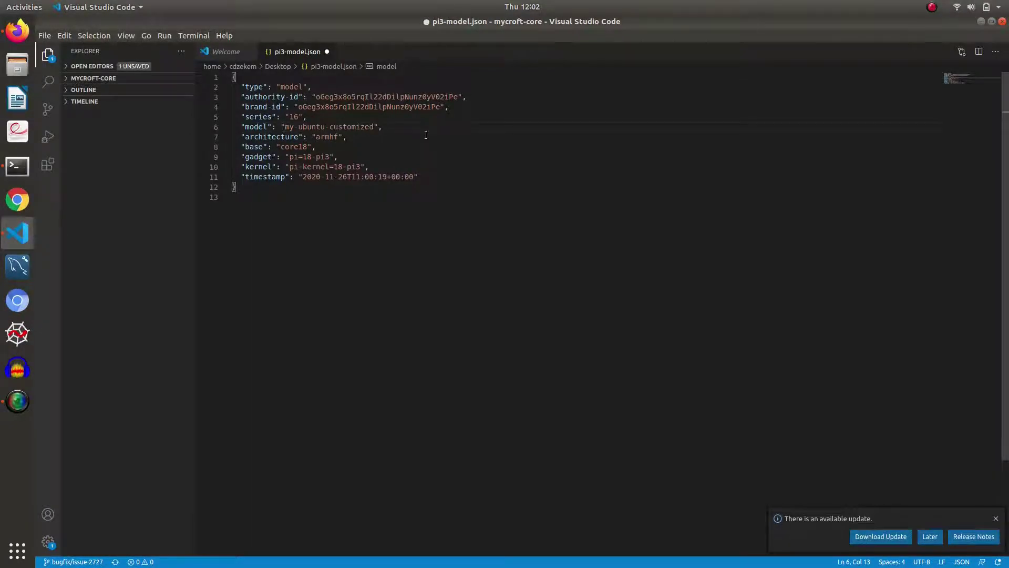
{"action": "key", "text": "ctrl+s"}
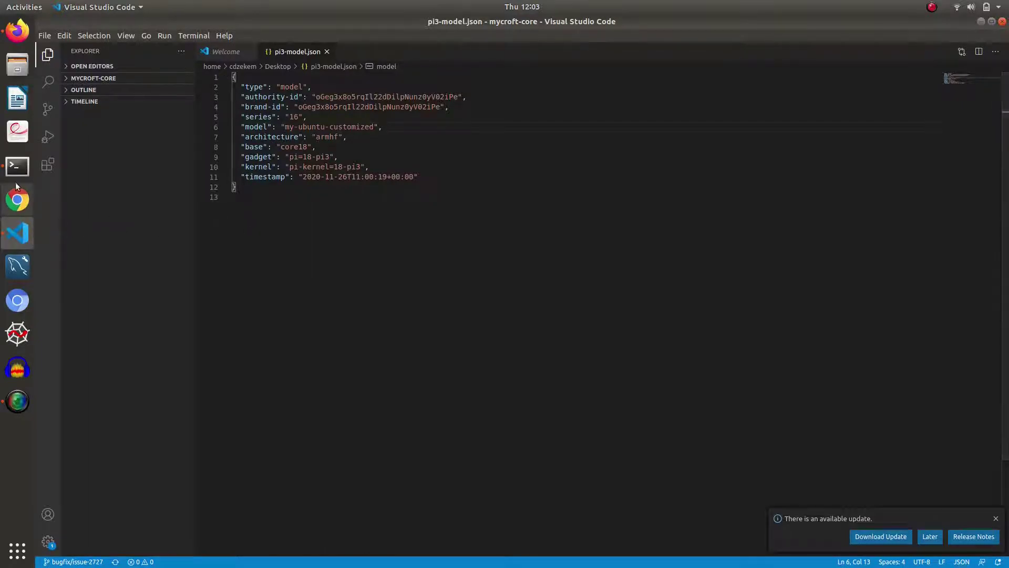
{"action": "left_click", "coordinate": [17, 167]}
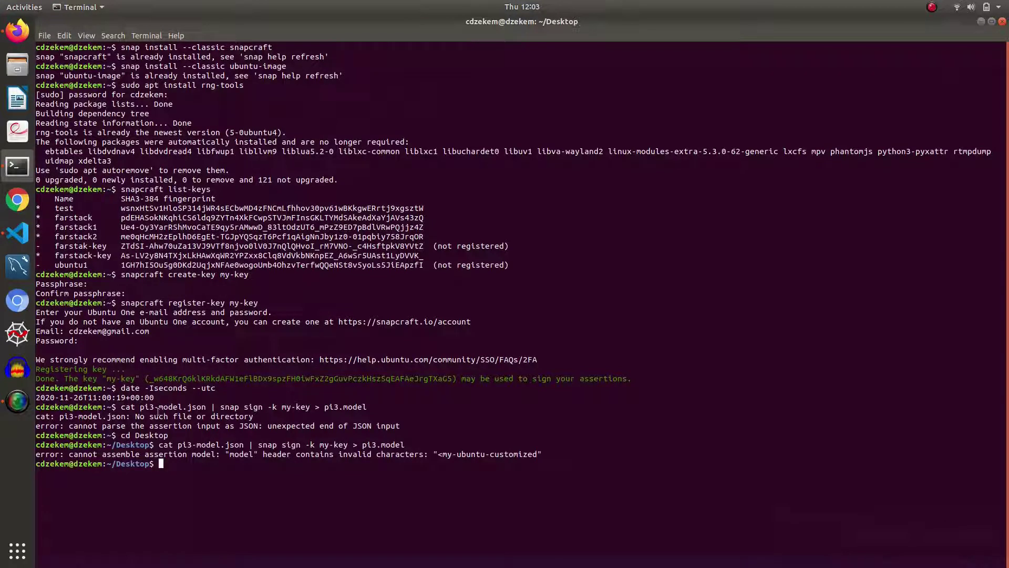
- Rerun the snap sign command, now signing pi3-model.json into pi3.model without errors
{"action": "key", "text": "Up"}
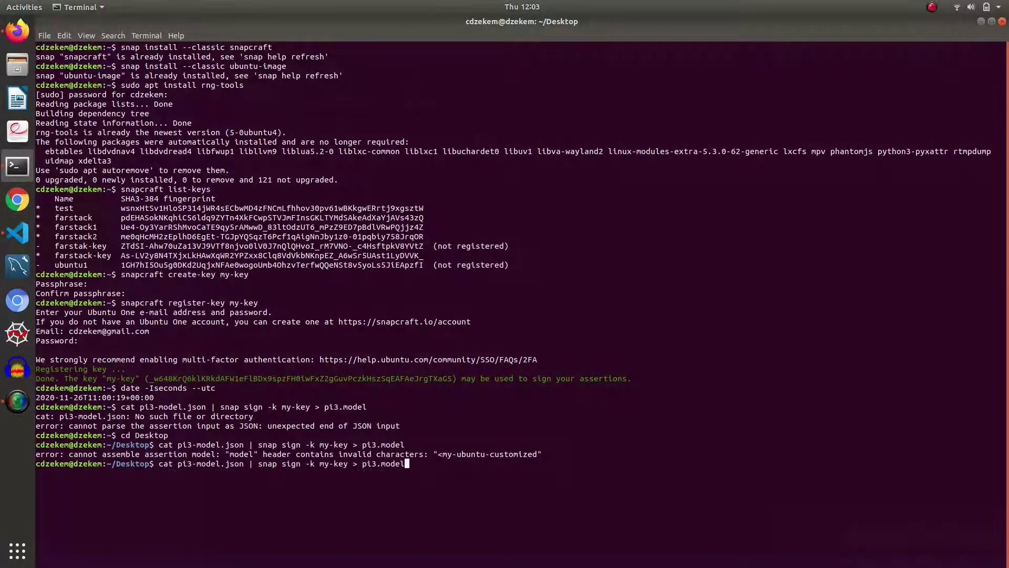
{"action": "key", "text": "Return"}
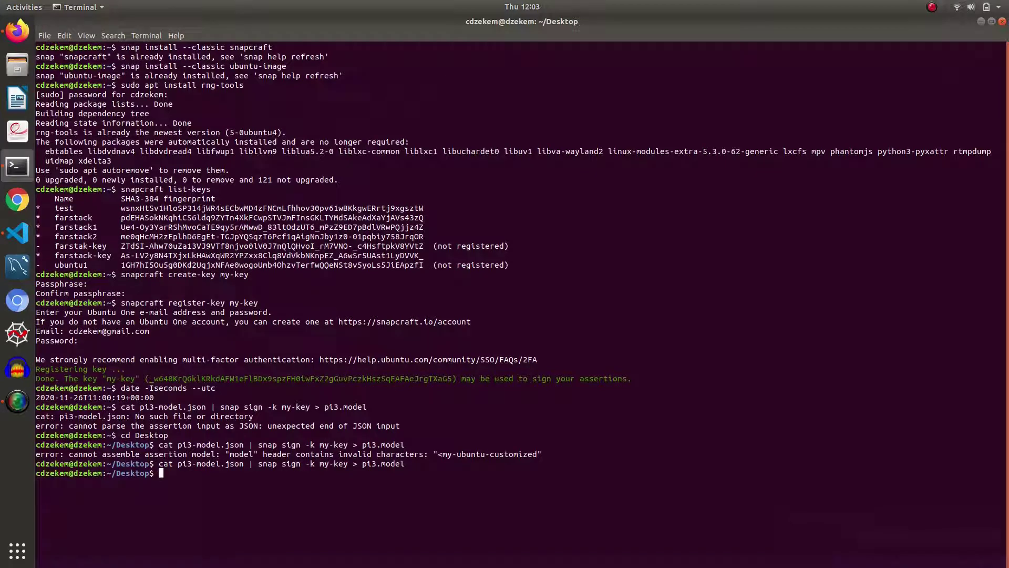
{"action": "type", "text": "sudo "}
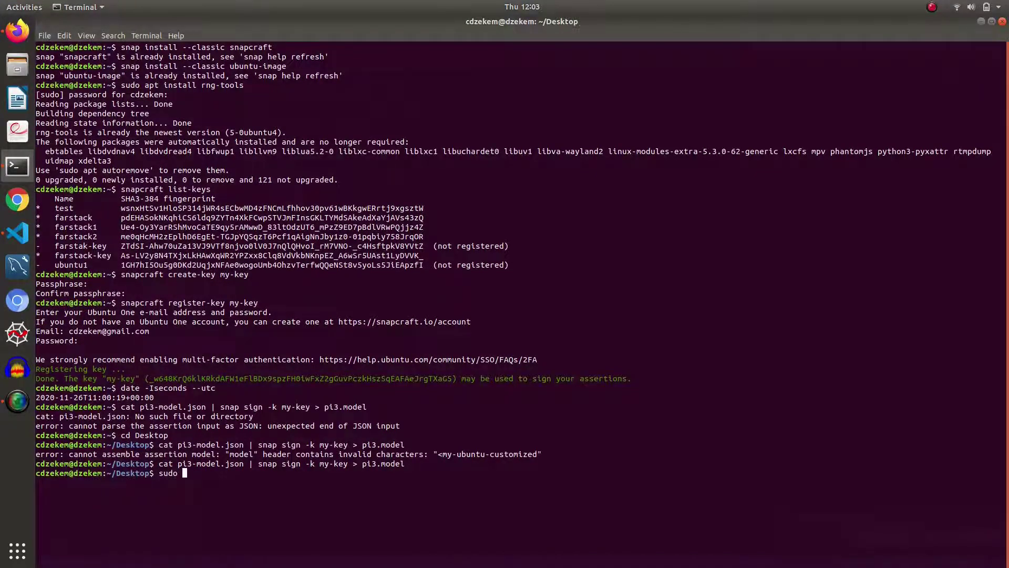
{"action": "type", "text": "untu-im"}
{"action": "type", "text": "age"}
{"action": "type", "text": "i3-"}
{"action": "type", "text": "image pi3.m"}
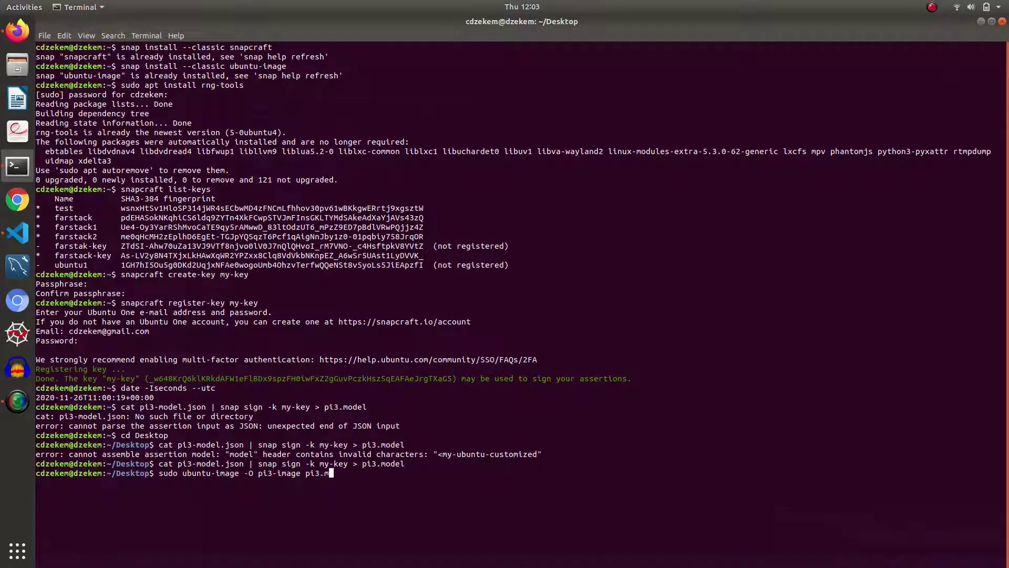
{"action": "type", "text": "odel"}
- Run 'sudo ubuntu-image -O pi3-image pi3.model' and let it fetch snapd, pi-kernel, core18 and pi
{"action": "key", "text": "Return"}
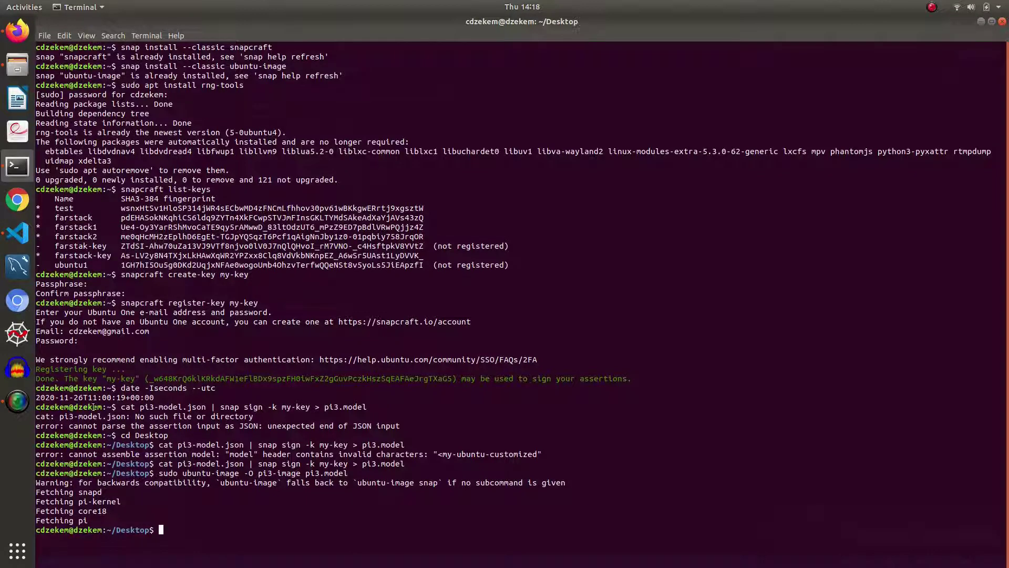
- Check in Files that pi3-image holds the 544 MB pi.img, then return to Desktop
{"action": "left_click", "coordinate": [17, 65]}
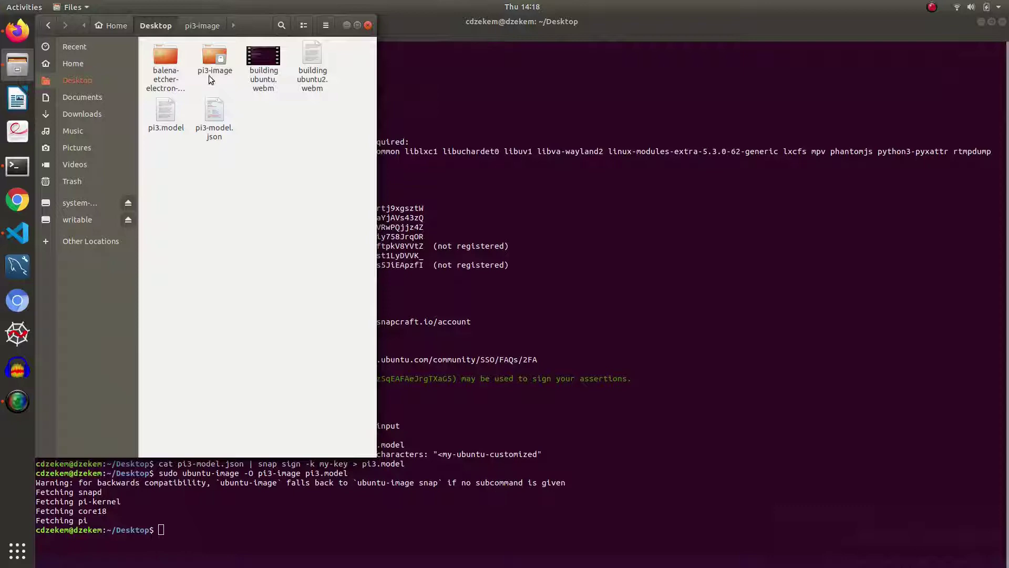
{"action": "double_click", "coordinate": [215, 67]}
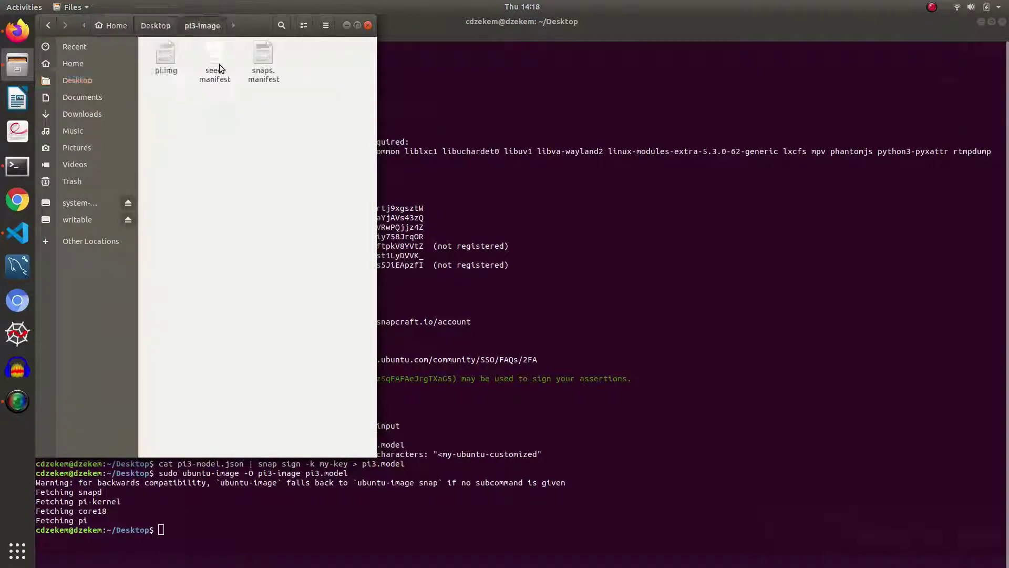
{"action": "left_click", "coordinate": [165, 62]}
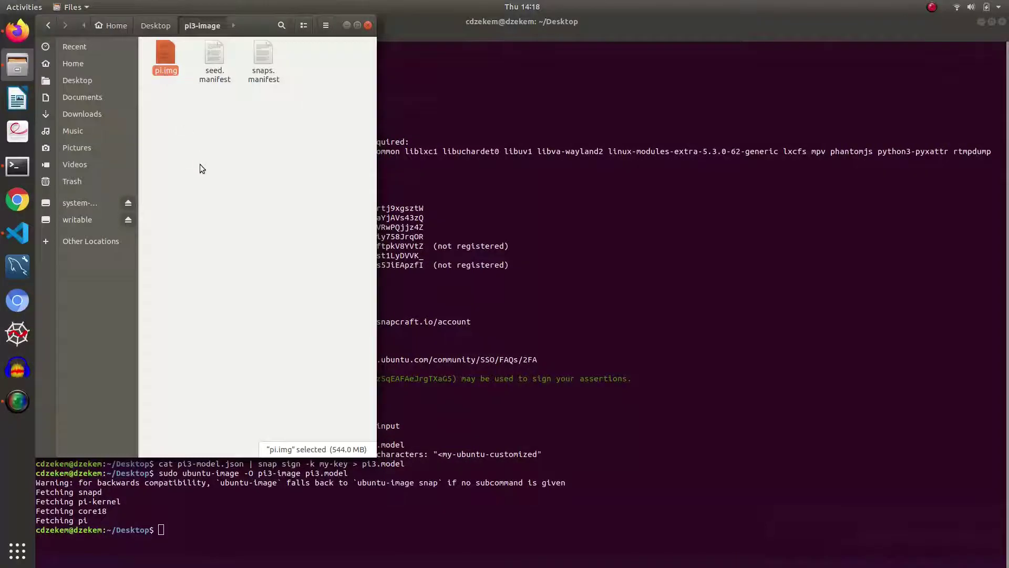
{"action": "left_click", "coordinate": [95, 83]}
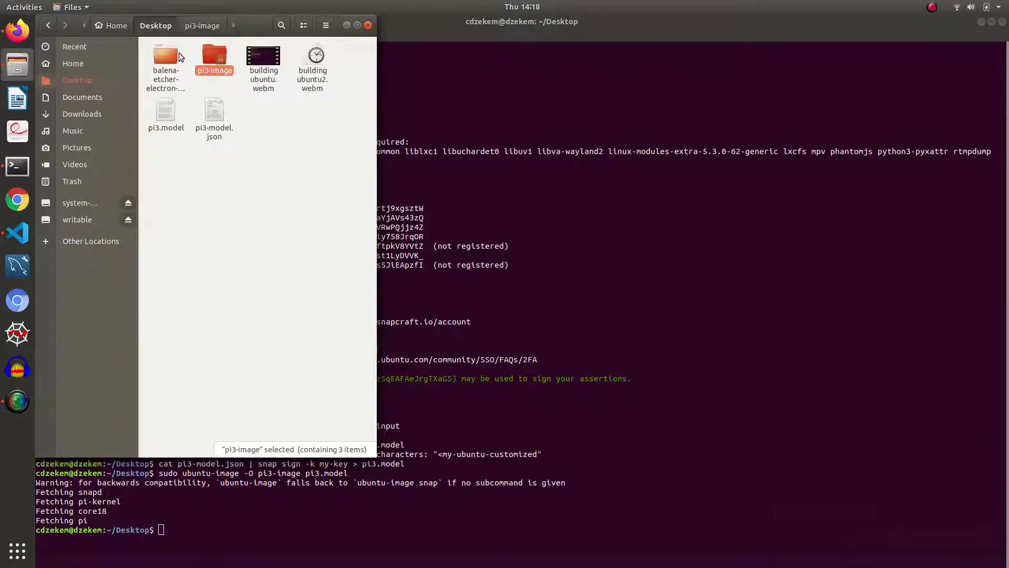
- Launch the balenaEtcher AppImage from the balena-etcher folder
{"action": "left_click", "coordinate": [168, 74]}
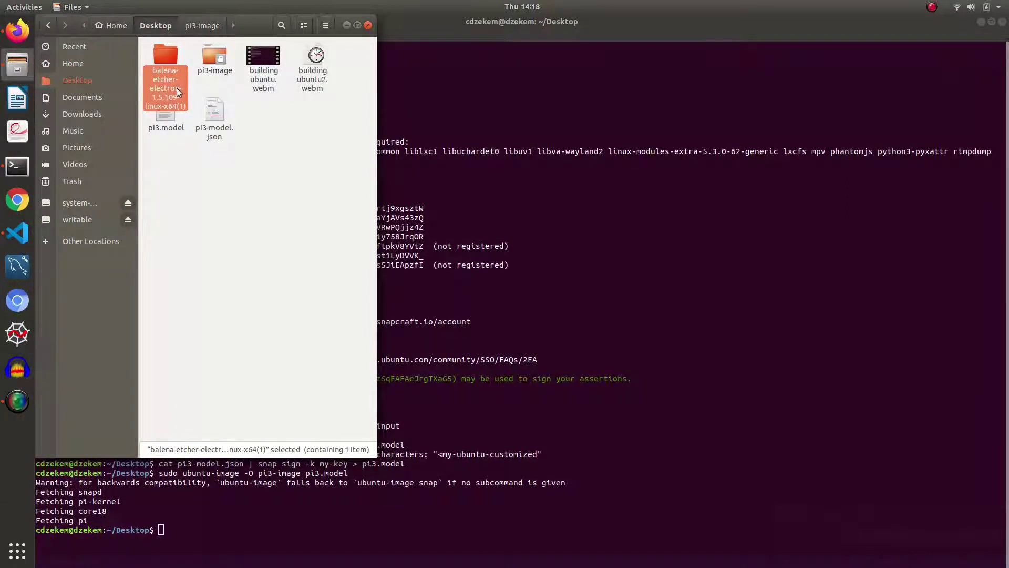
{"action": "double_click", "coordinate": [176, 88]}
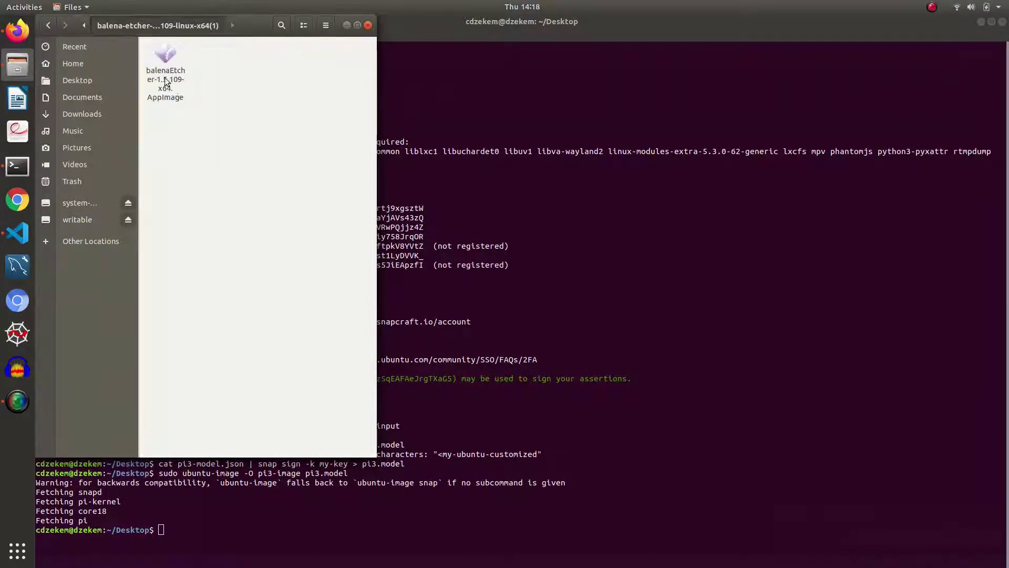
{"action": "left_click", "coordinate": [166, 81]}
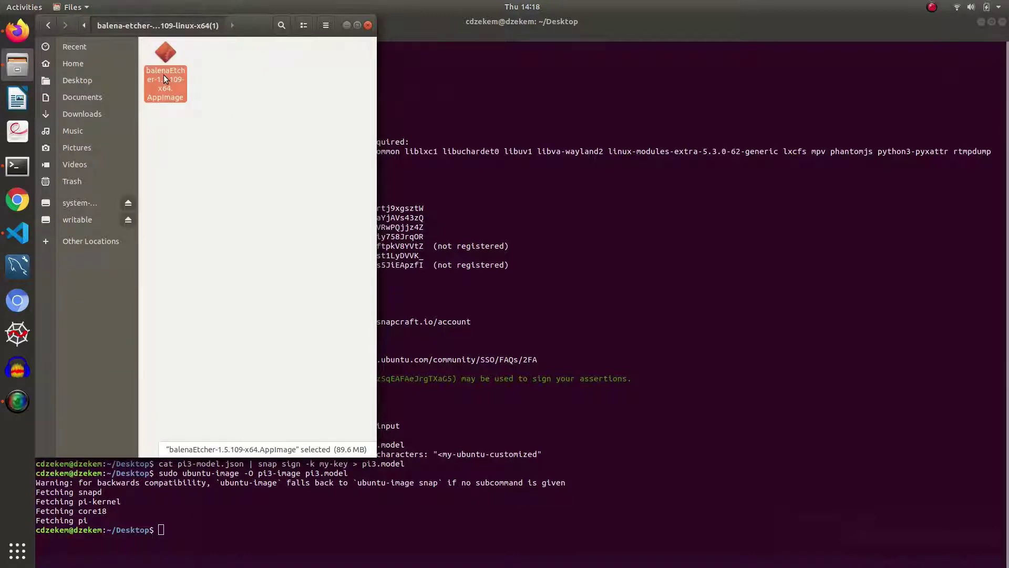
{"action": "double_click", "coordinate": [166, 79]}
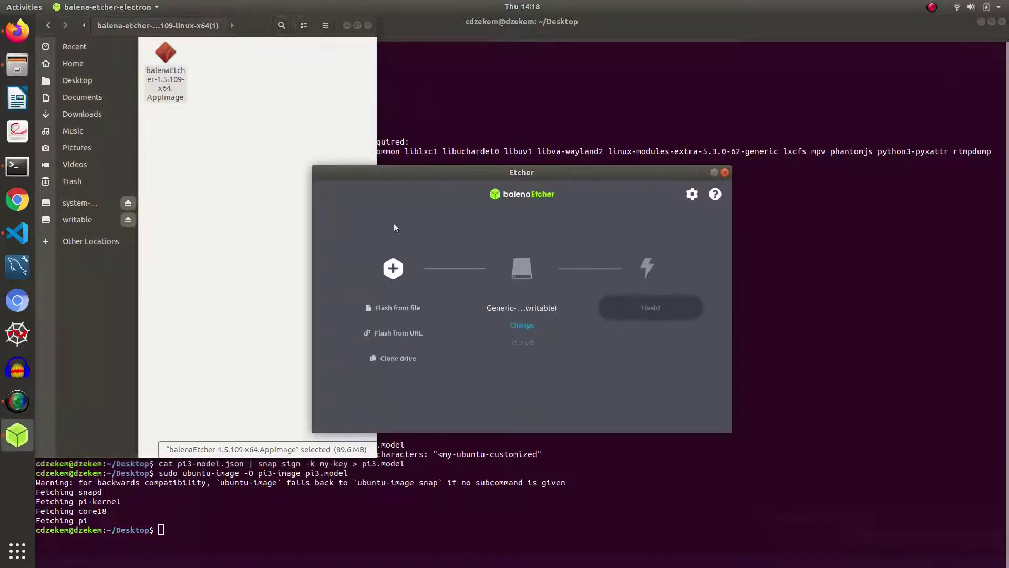
- Load Desktop/pi3-image/pi.img as the image to flash
{"action": "left_click", "coordinate": [418, 313]}
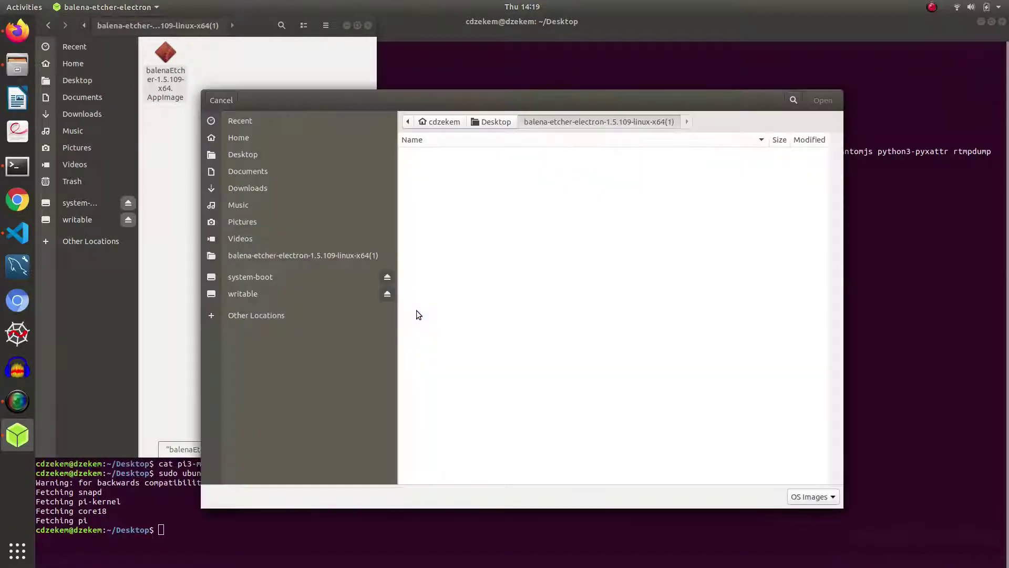
{"action": "left_click", "coordinate": [261, 156]}
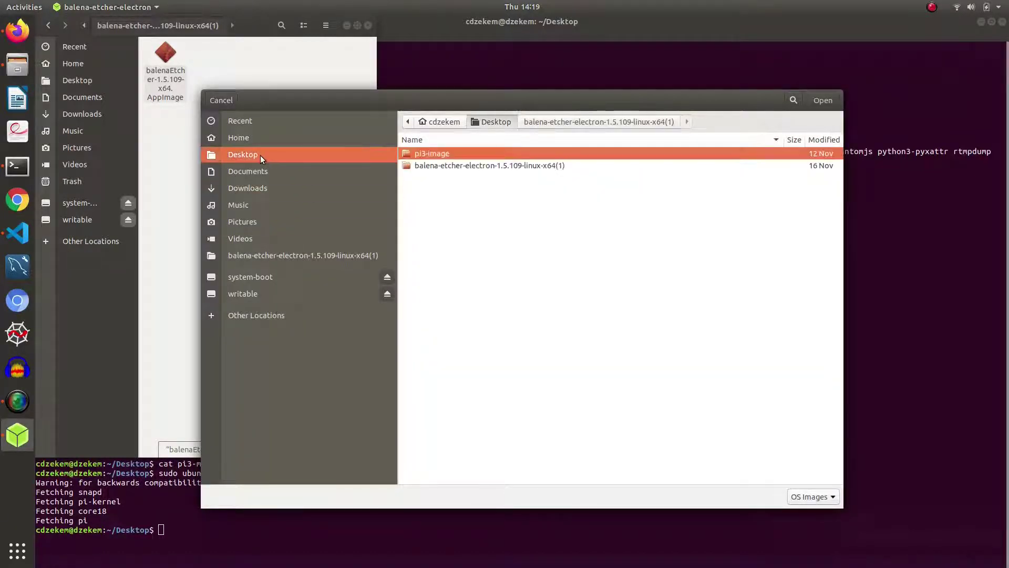
{"action": "double_click", "coordinate": [449, 155]}
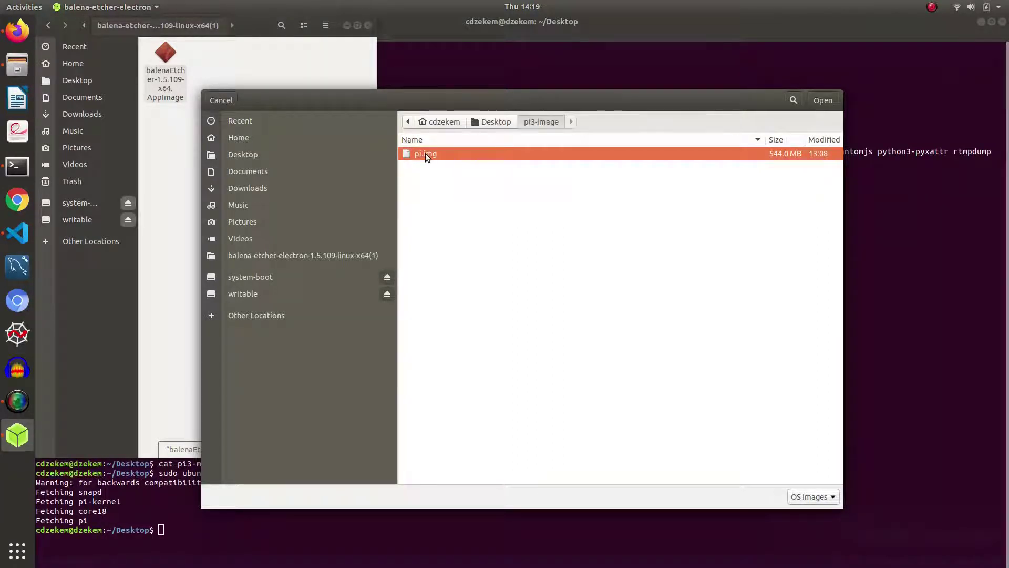
{"action": "double_click", "coordinate": [425, 153]}
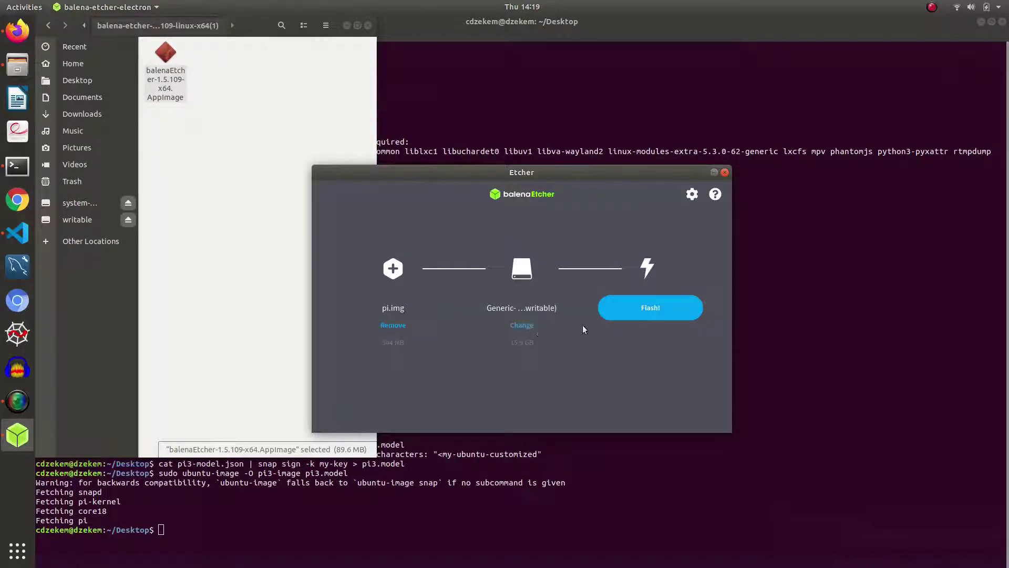
- Flash pi.img to the SD card with the admin password, then close Etcher and Files
{"action": "left_click", "coordinate": [649, 308]}
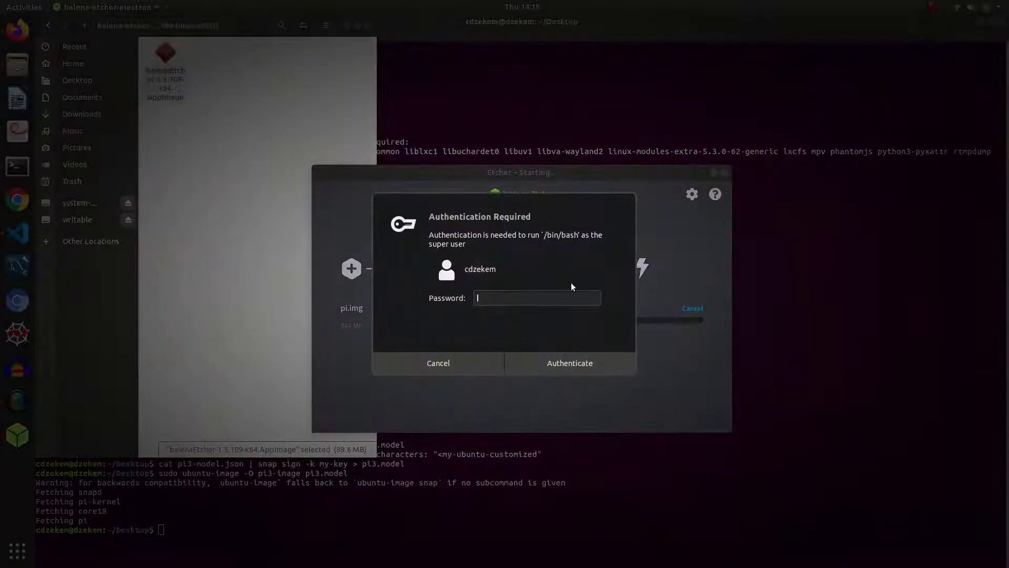
{"action": "type", "text": "********"}
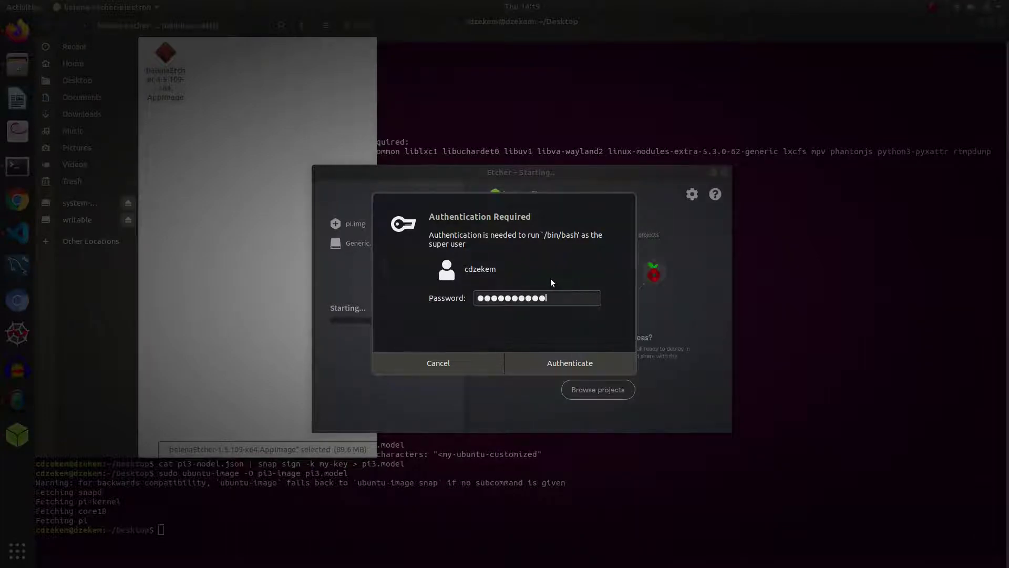
{"action": "key", "text": "Return"}
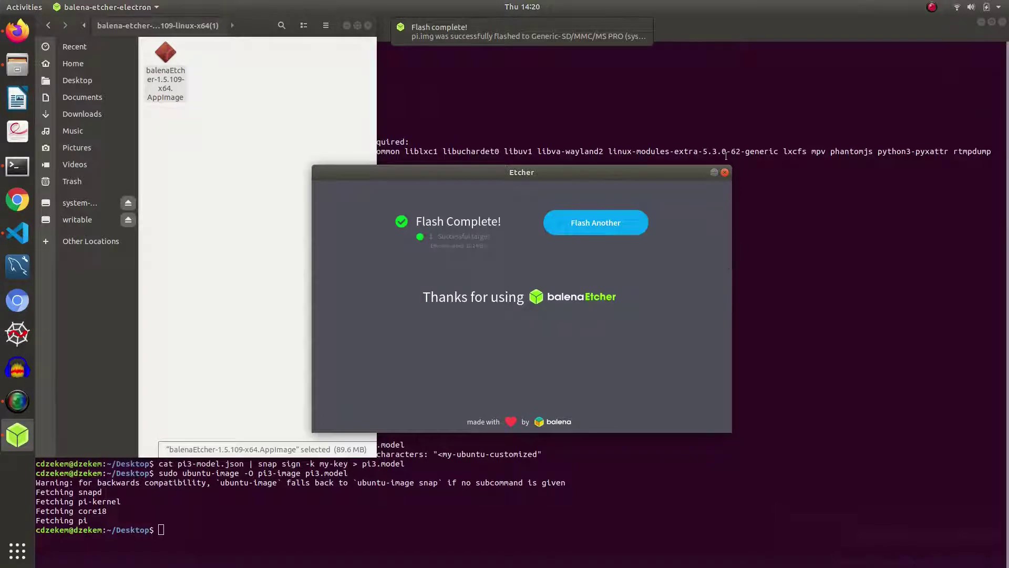
{"action": "left_click", "coordinate": [726, 173]}
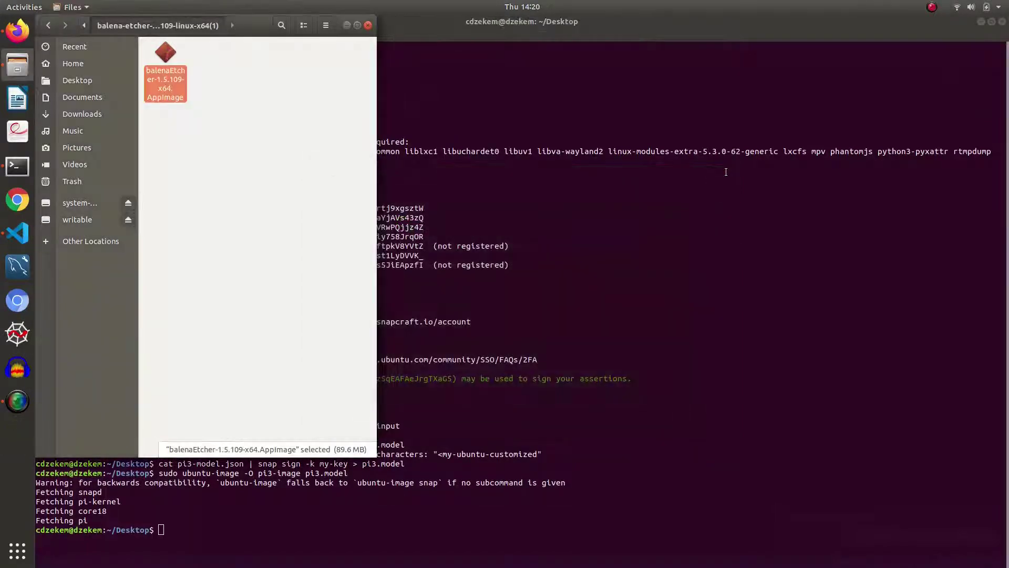
{"action": "left_click", "coordinate": [346, 25]}
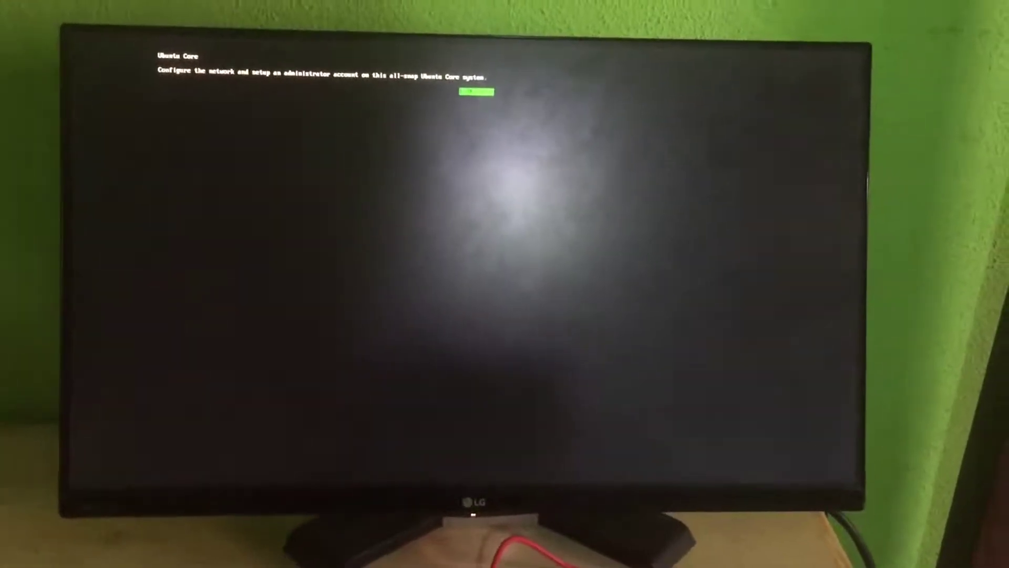
- Start network setup and open the Wi-Fi settings for the wlan0 interface
{"action": "key", "text": "Return"}
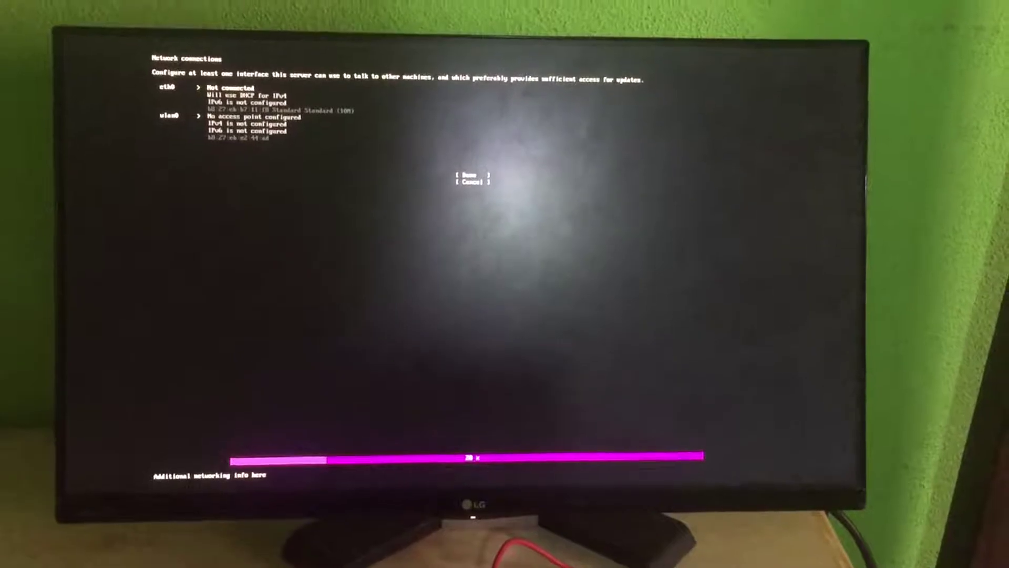
{"action": "key", "text": "Down"}
{"action": "key", "text": "Up"}
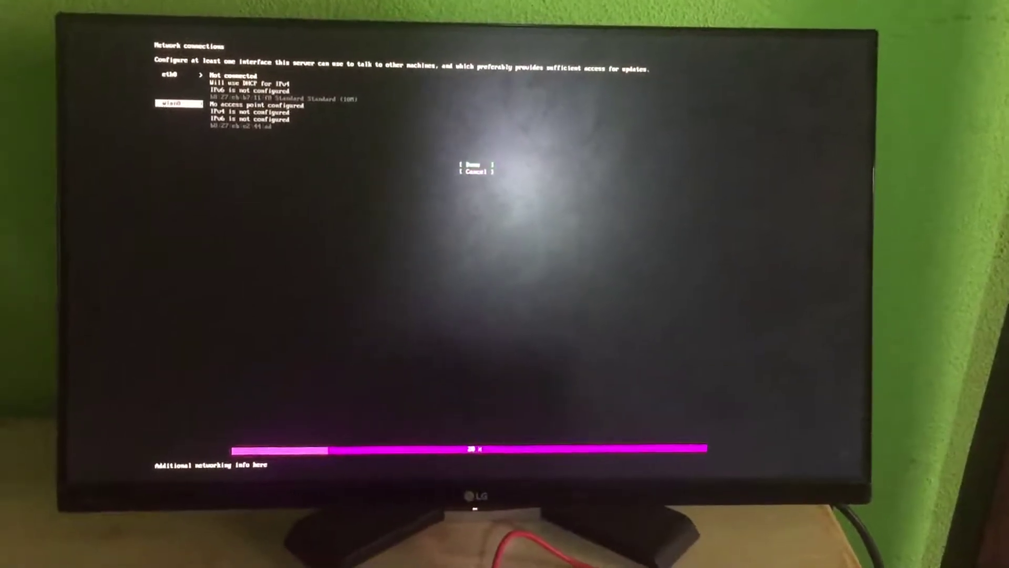
{"action": "key", "text": "Return"}
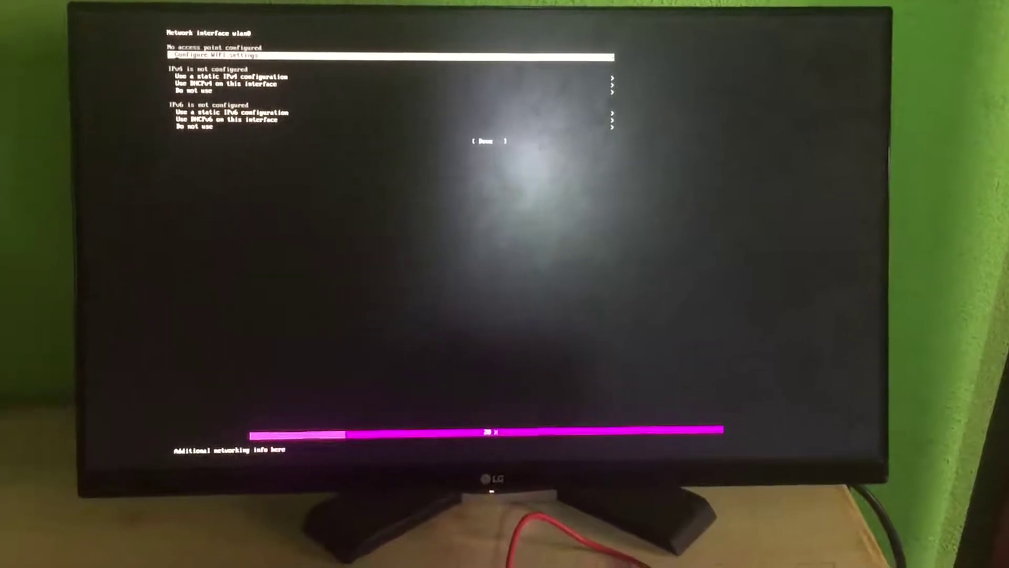
{"action": "key", "text": "Return"}
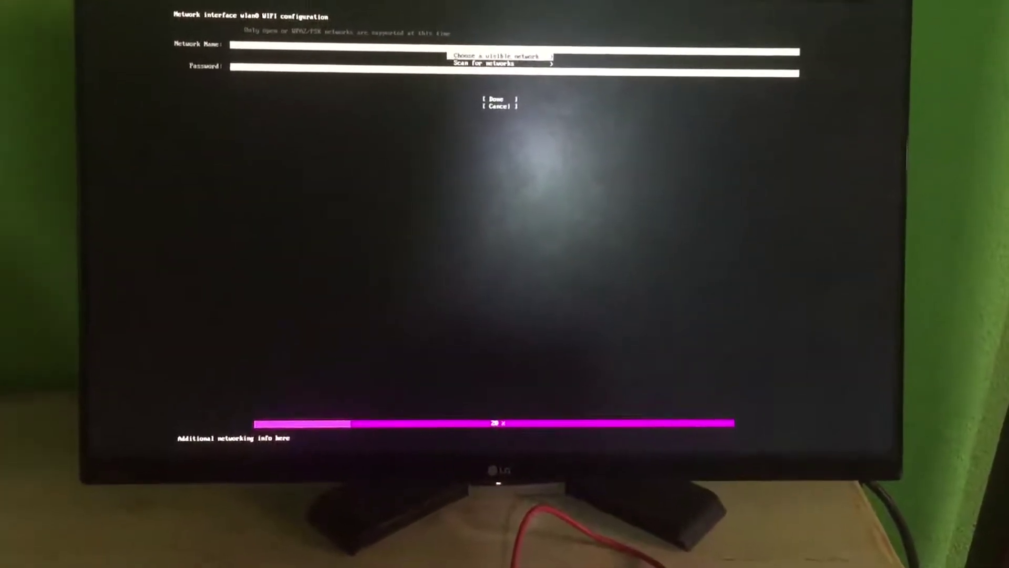
- List visible Wi-Fi networks and choose WAM1-0F4FF6
{"action": "key", "text": "Down"}
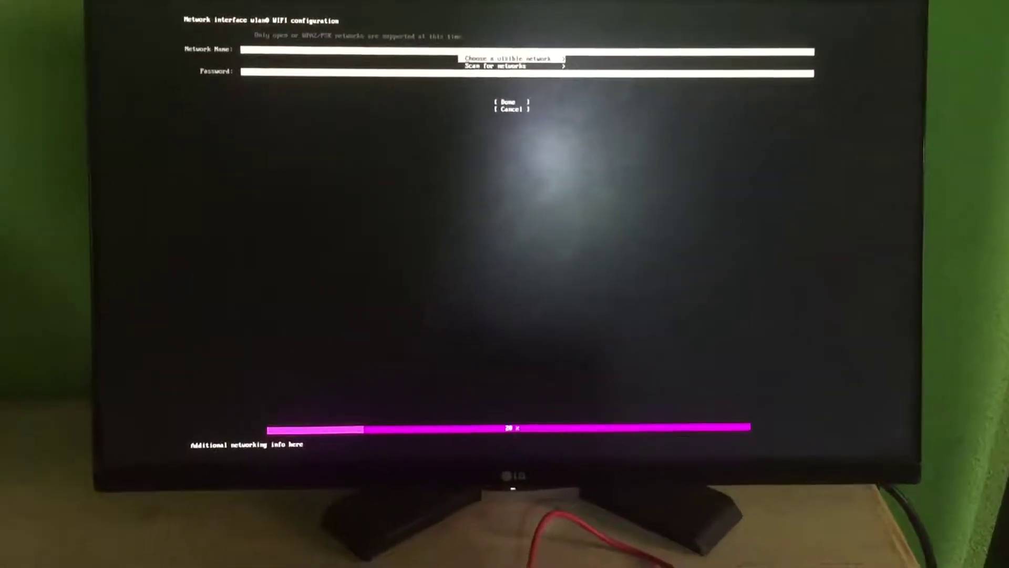
{"action": "key", "text": "Up"}
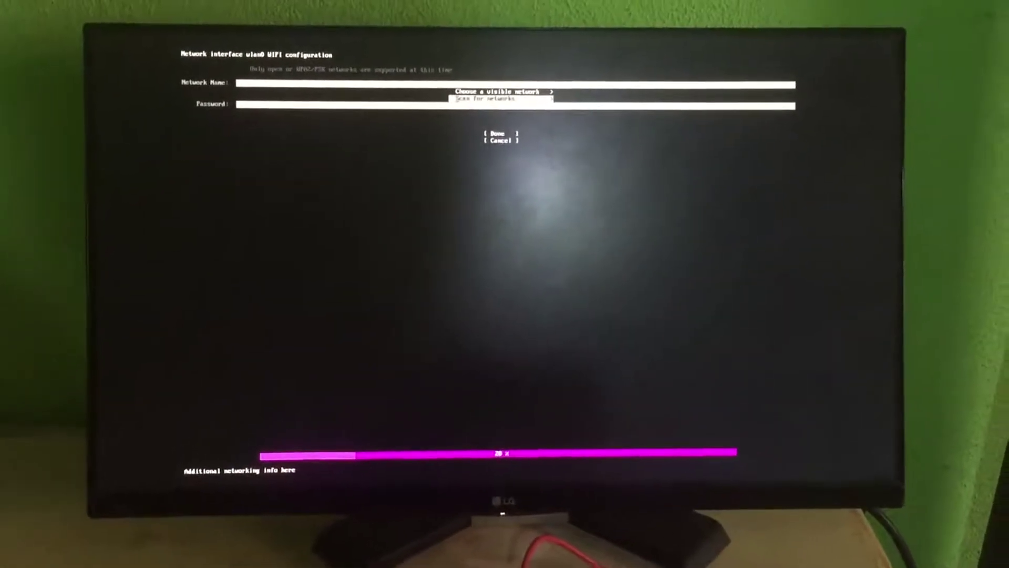
{"action": "key", "text": "Down"}
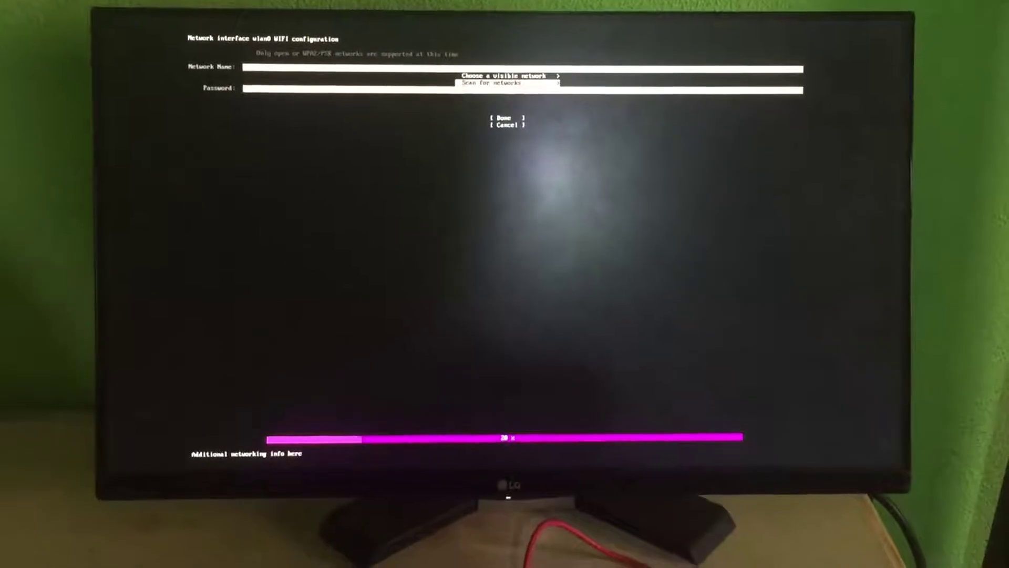
{"action": "key", "text": "Down"}
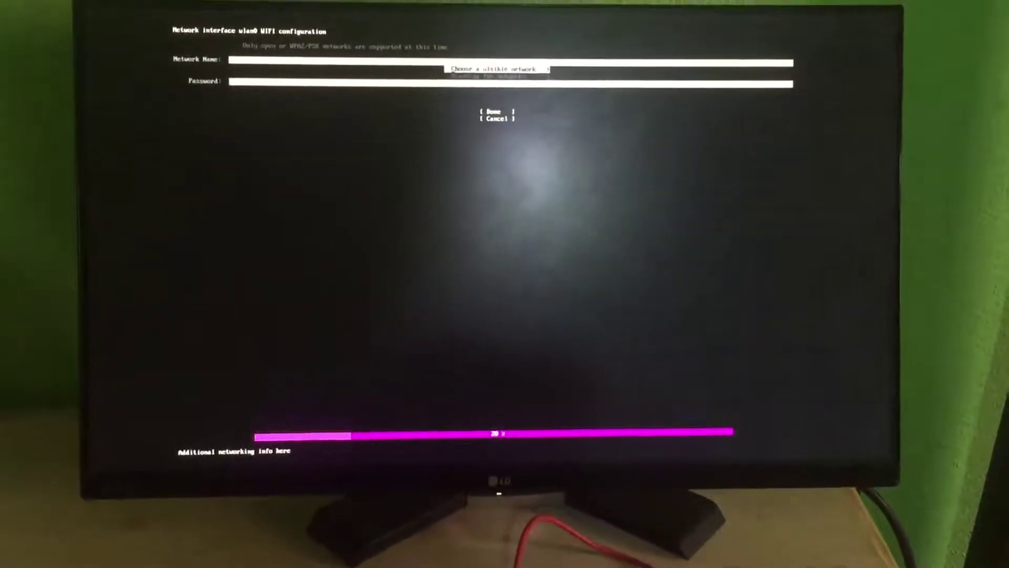
{"action": "key", "text": "Return"}
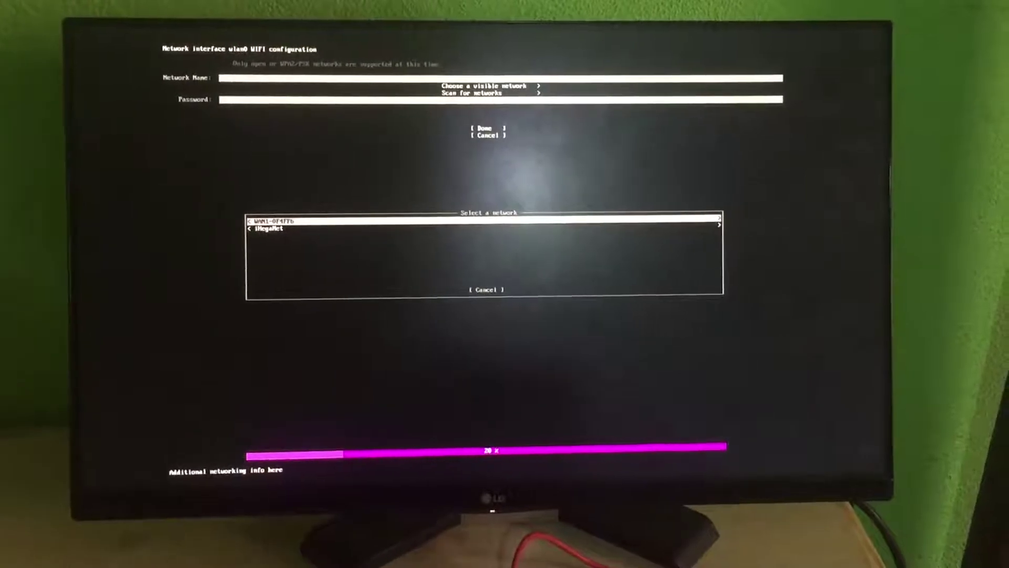
{"action": "key", "text": "Return"}
- Save the WAM1-0F4FF6 network name and its Wi-Fi password
{"action": "key", "text": "Up"}
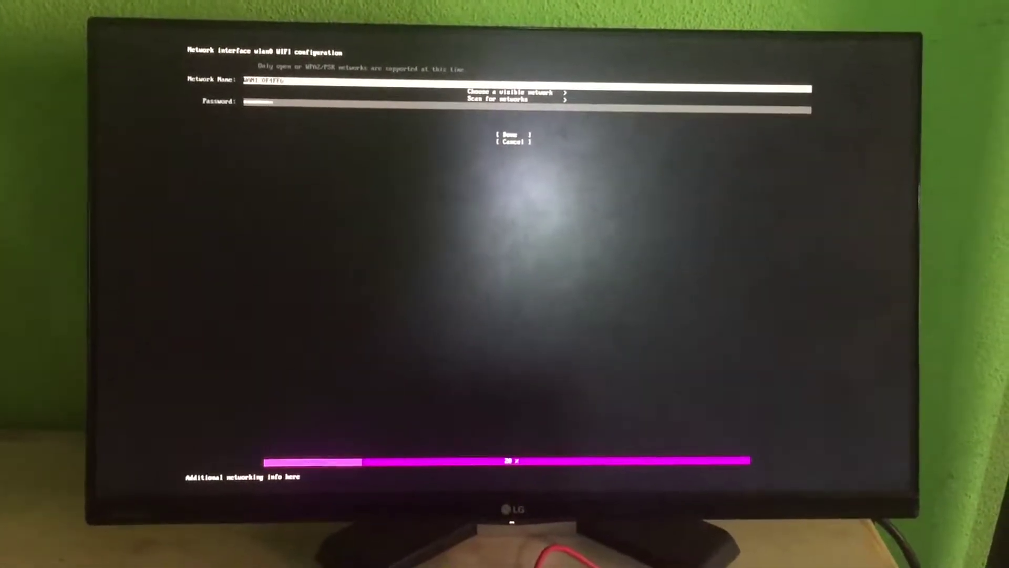
{"action": "key", "text": "Tab"}
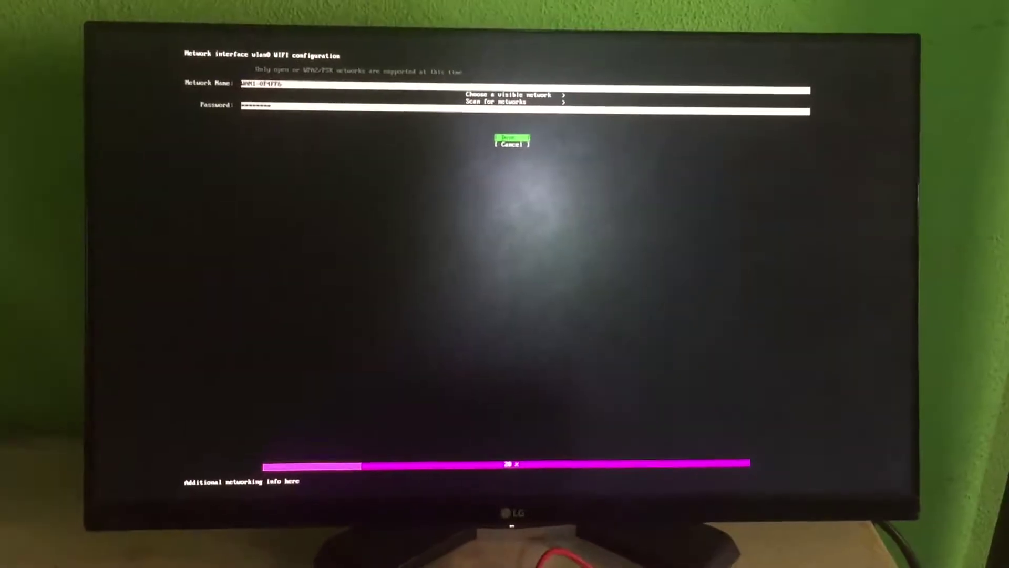
{"action": "key", "text": "Return"}
- Enable DHCPv6 on wlan0 and apply the network configuration
{"action": "key", "text": "Down"}
{"action": "key", "text": "Down"}
{"action": "key", "text": "Down"}
{"action": "key", "text": "Down"}
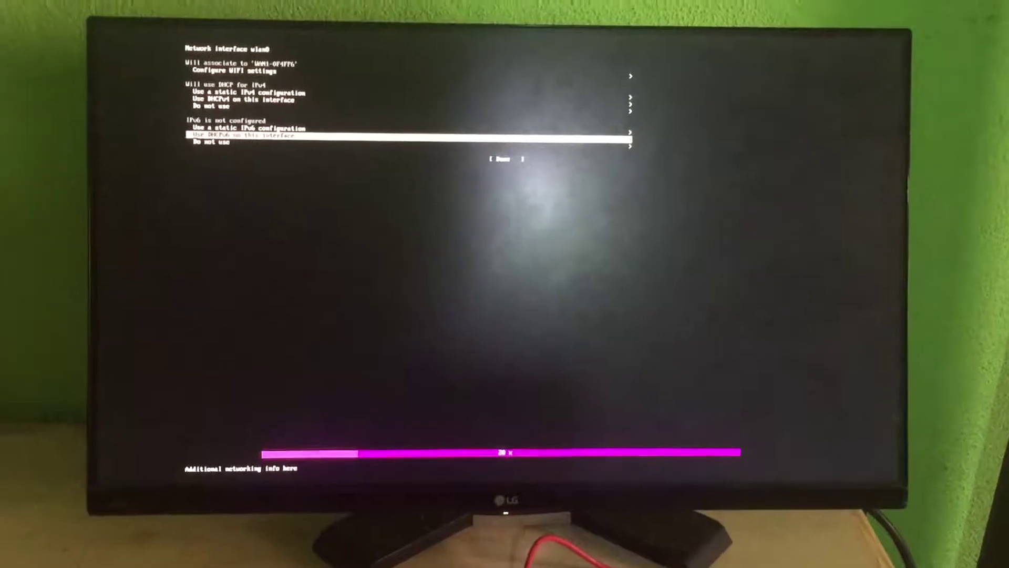
{"action": "key", "text": "Return"}
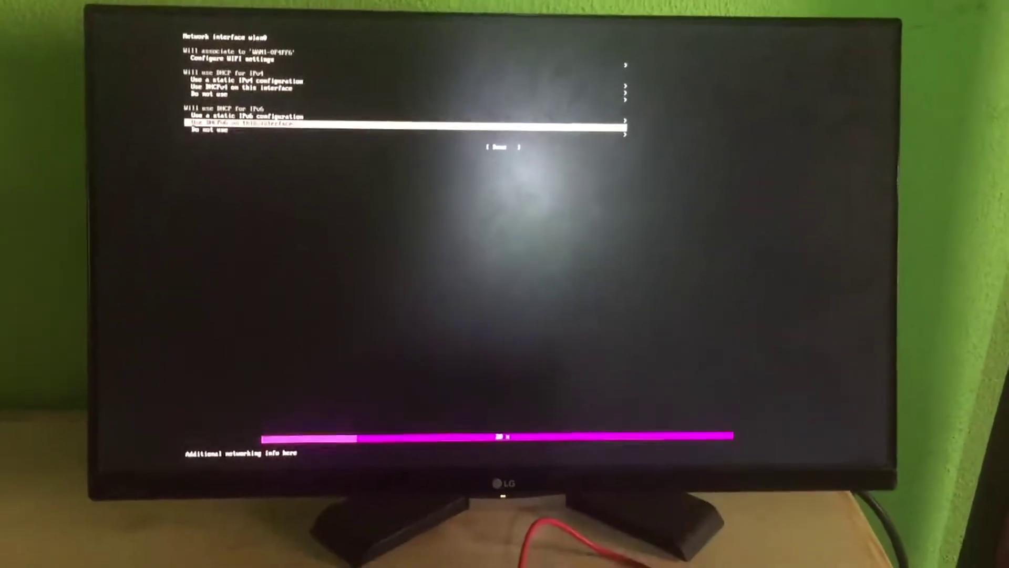
{"action": "key", "text": "Return"}
{"action": "key", "text": "Return"}
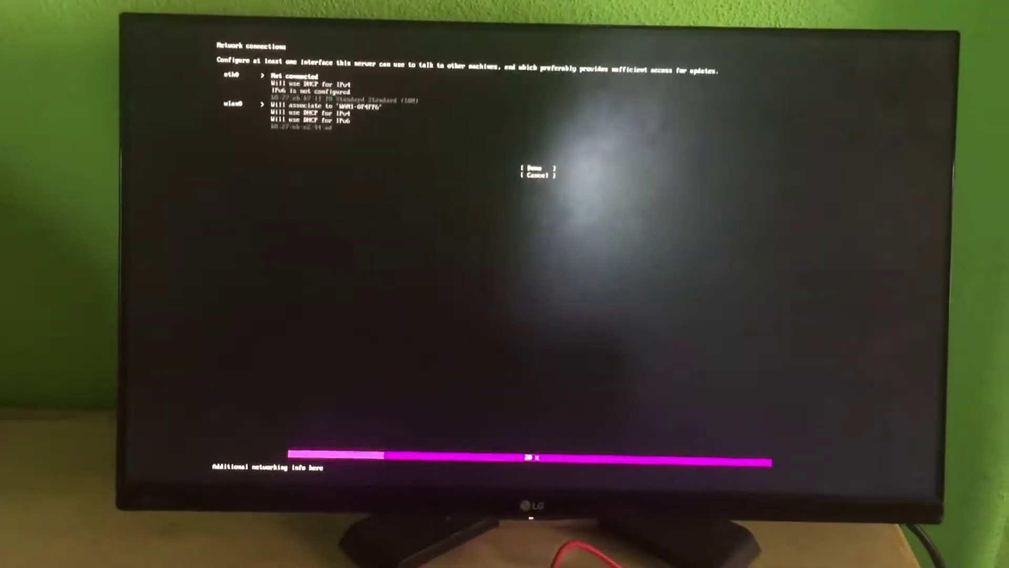
{"action": "key", "text": "Down"}
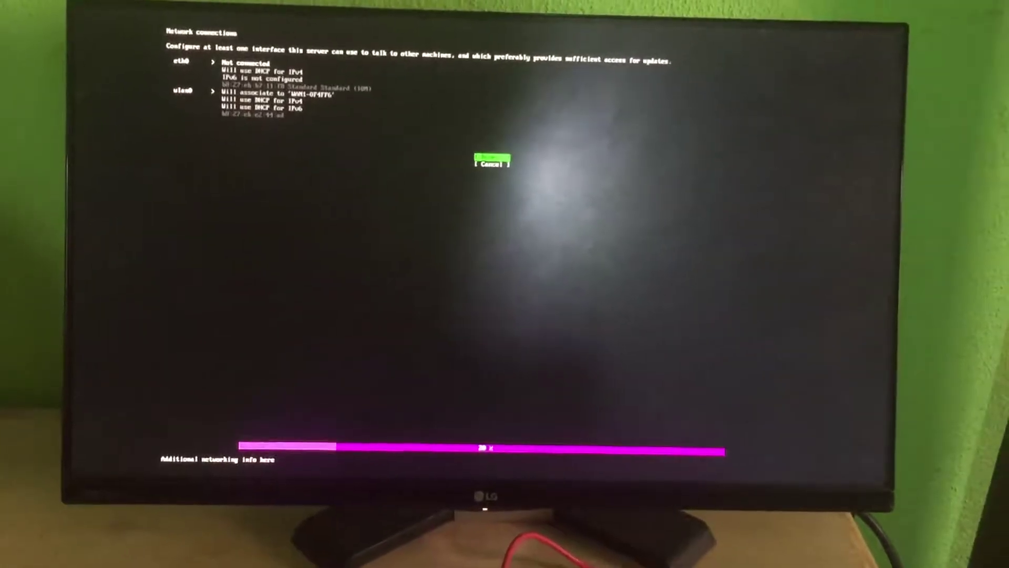
{"action": "key", "text": "Return"}
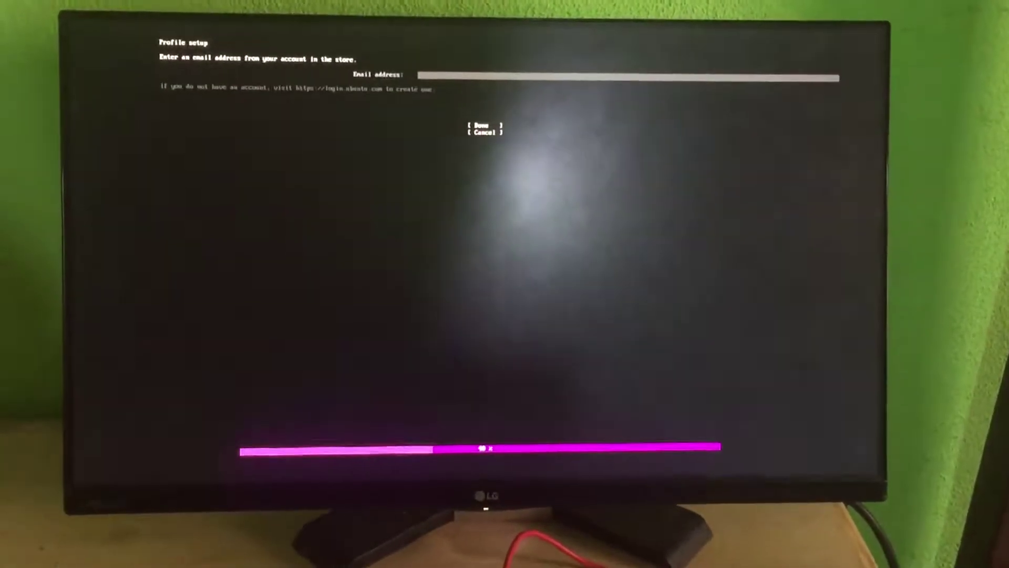
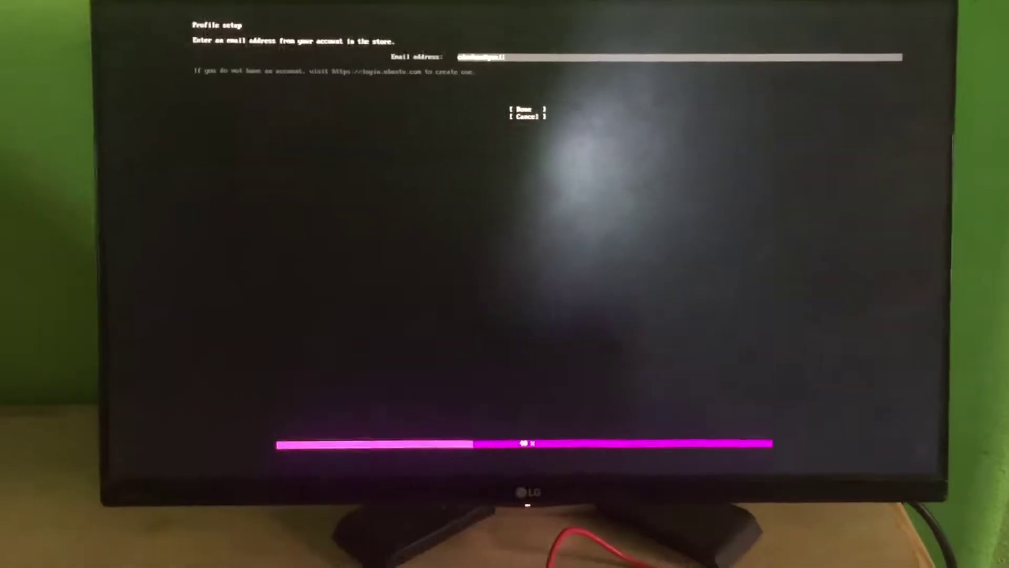
- Submit the store account email so console-conf finishes and shows address 192.168.1.141
{"action": "key", "text": "Return"}
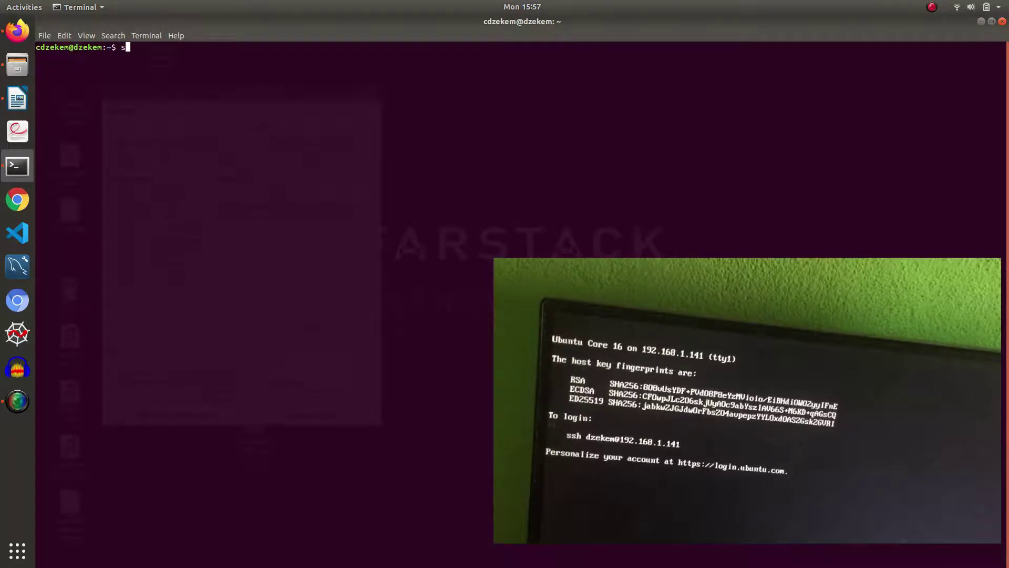
{"action": "type", "text": "ssh "}
{"action": "type", "text": "dzek"}
{"action": "type", "text": "em@"}
{"action": "type", "text": "1"}
{"action": "type", "text": "92"}
{"action": "type", "text": "."}
{"action": "type", "text": "16"}
{"action": "type", "text": "8."}
{"action": "type", "text": "1.141"}
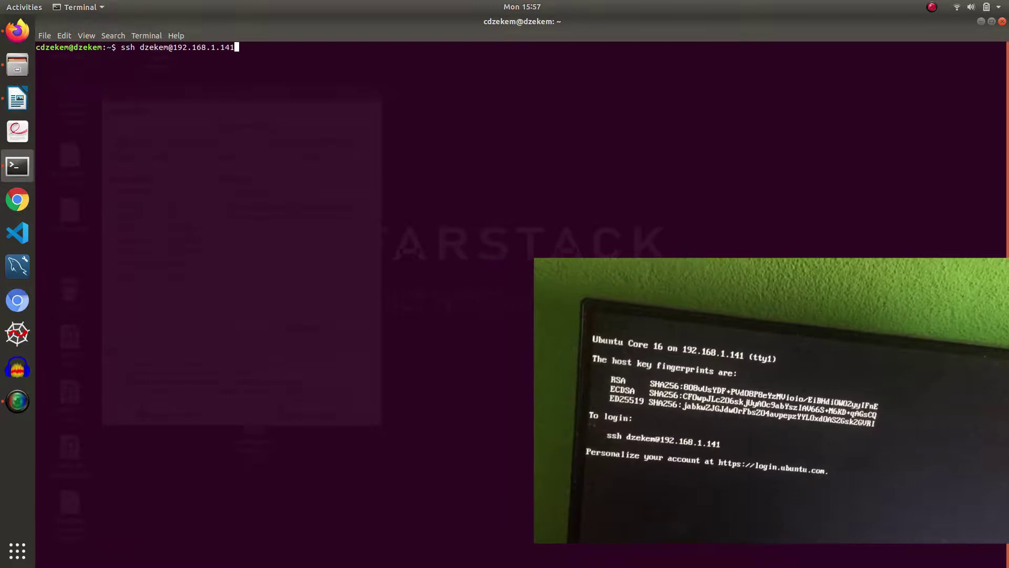
{"action": "key", "text": "Return"}
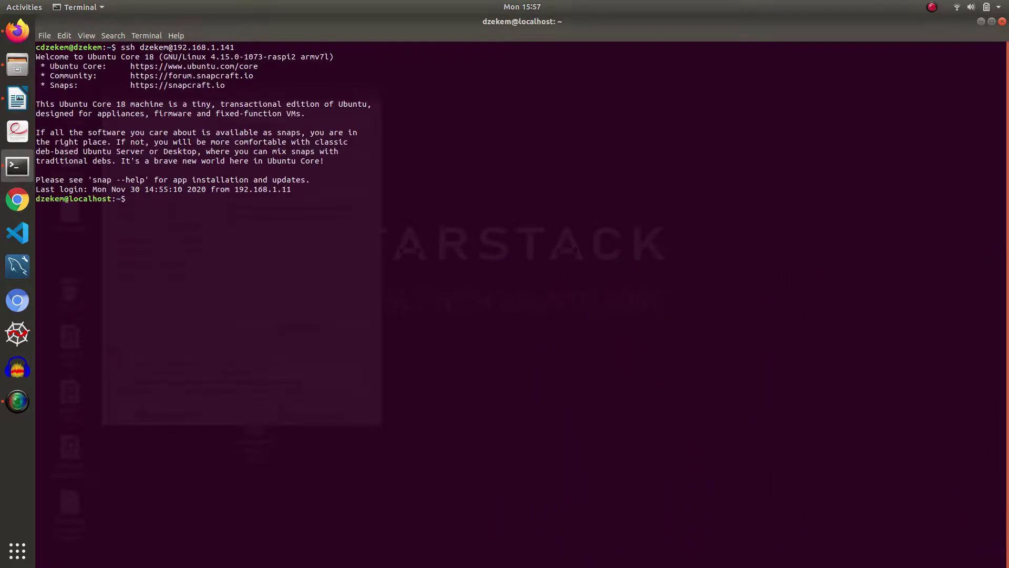